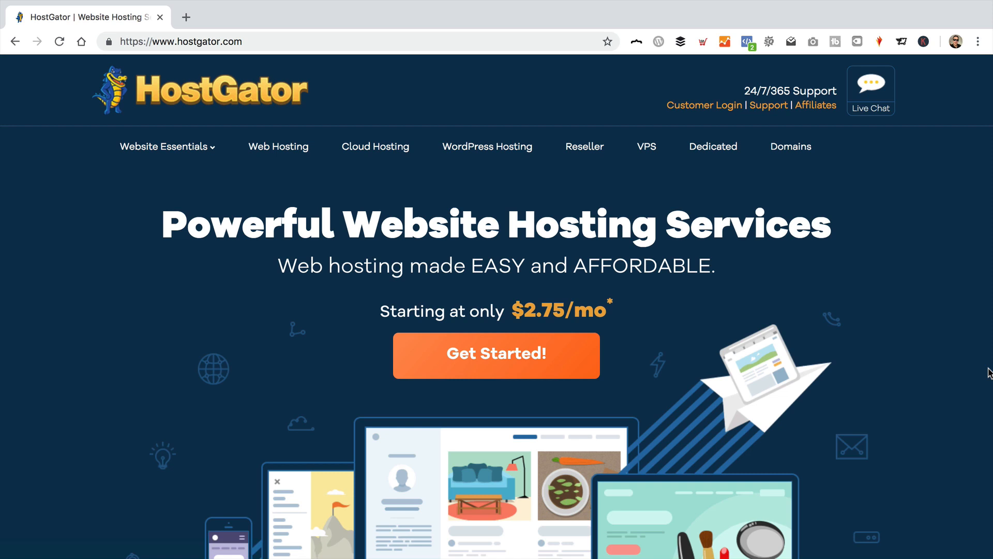
# Step: Review the HostGator homepage's LiveChat support, 45-Day Money-Back Guarantee and 99.9% Uptime sections
pyautogui.scroll(-15, 938, 315)
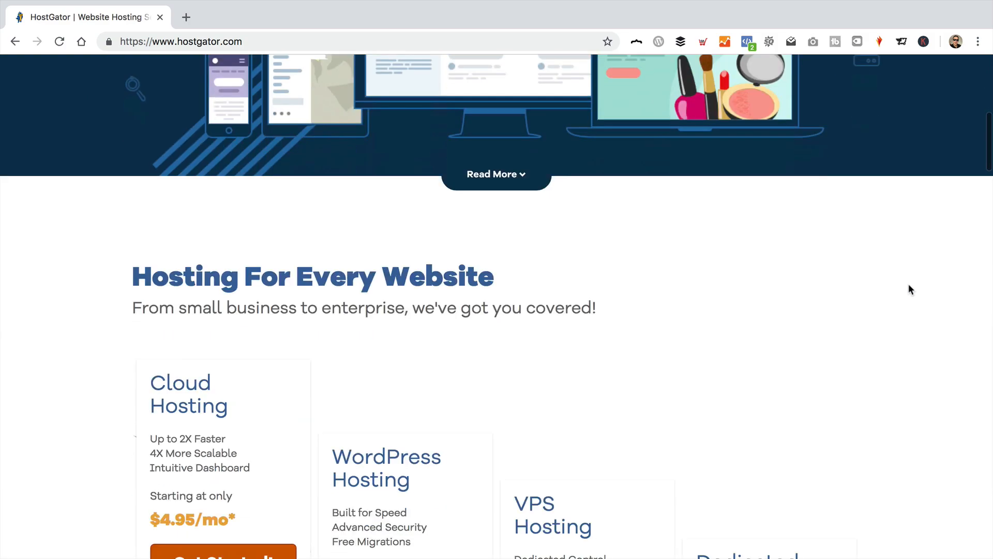
pyautogui.scroll(-15, 613, 264)
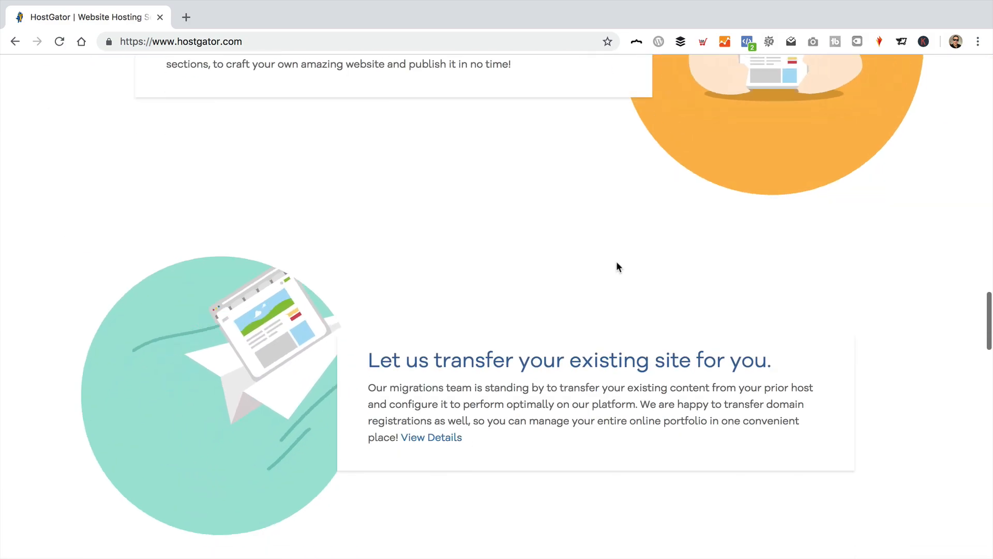
pyautogui.scroll(5, 618, 261)
pyautogui.scroll(4, 620, 262)
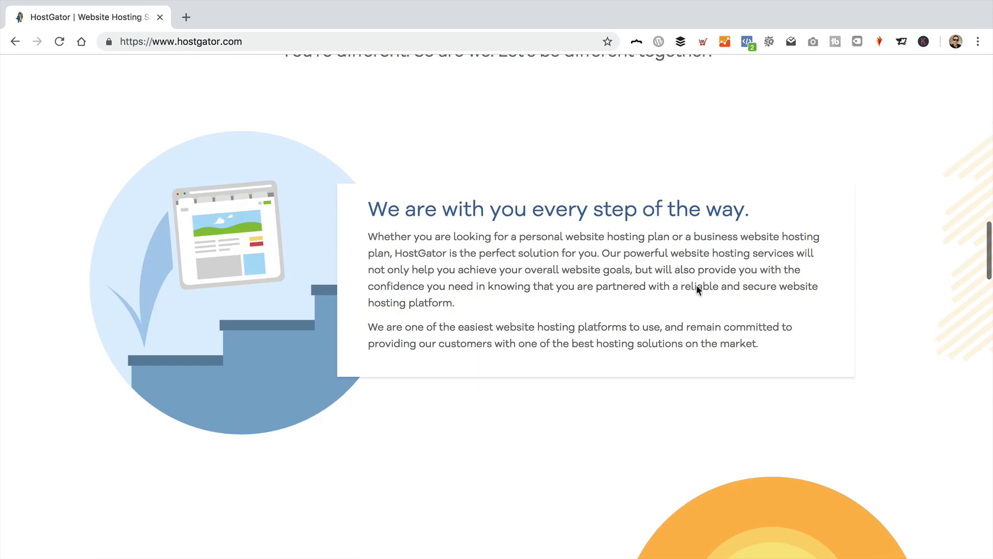
pyautogui.scroll(-6, 553, 269)
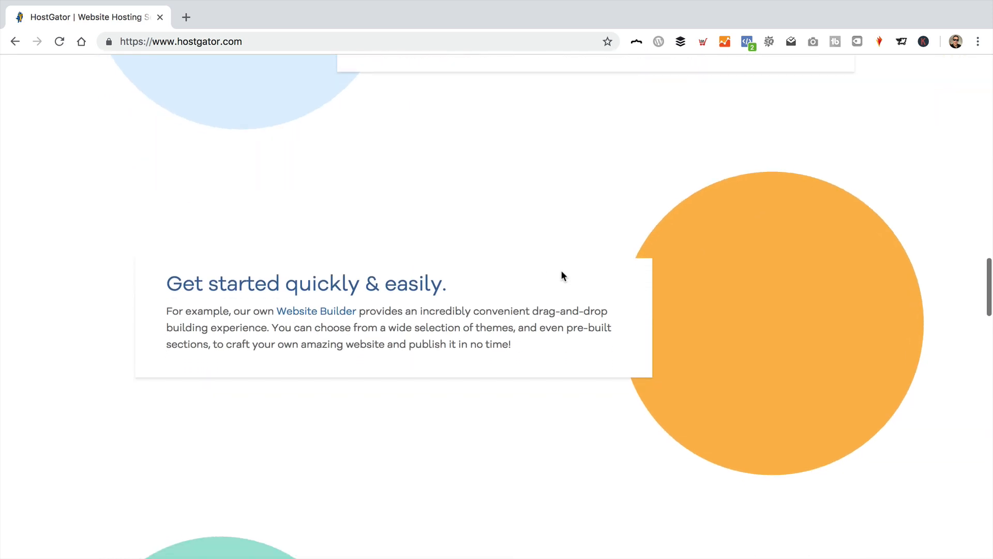
pyautogui.scroll(-6, 530, 345)
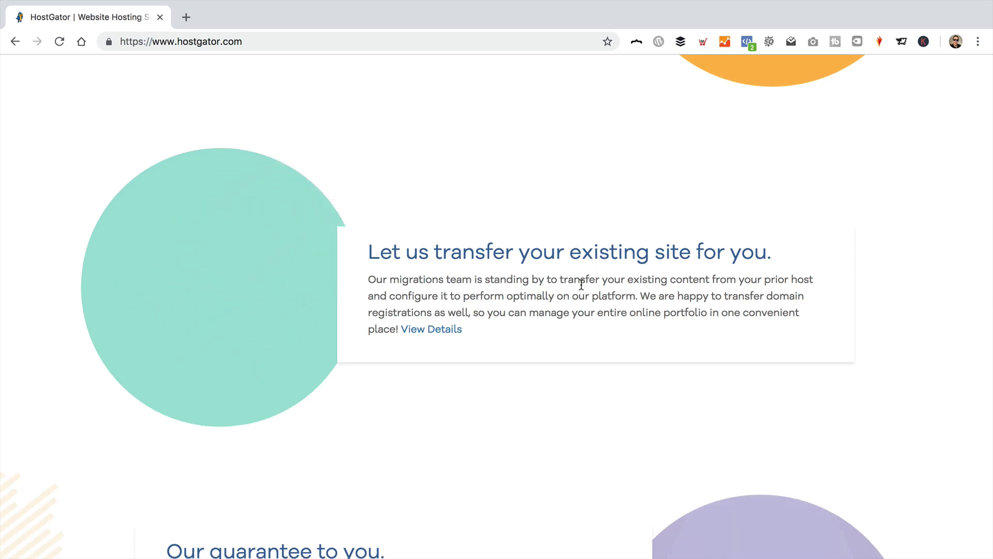
pyautogui.scroll(-4, 583, 284)
pyautogui.scroll(2, 583, 288)
pyautogui.scroll(3, 583, 287)
pyautogui.scroll(-4, 563, 264)
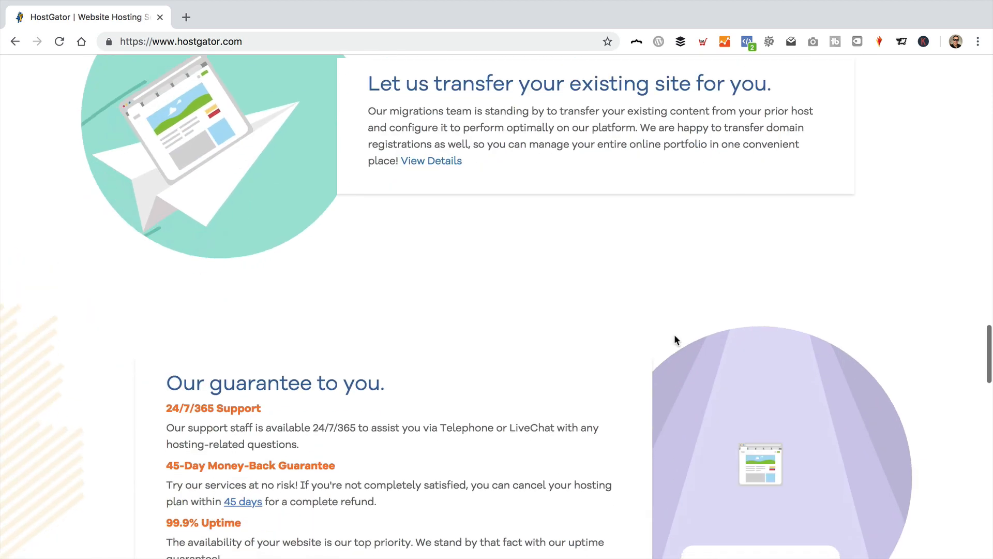
pyautogui.scroll(-1, 527, 232)
pyautogui.scroll(-2, 518, 220)
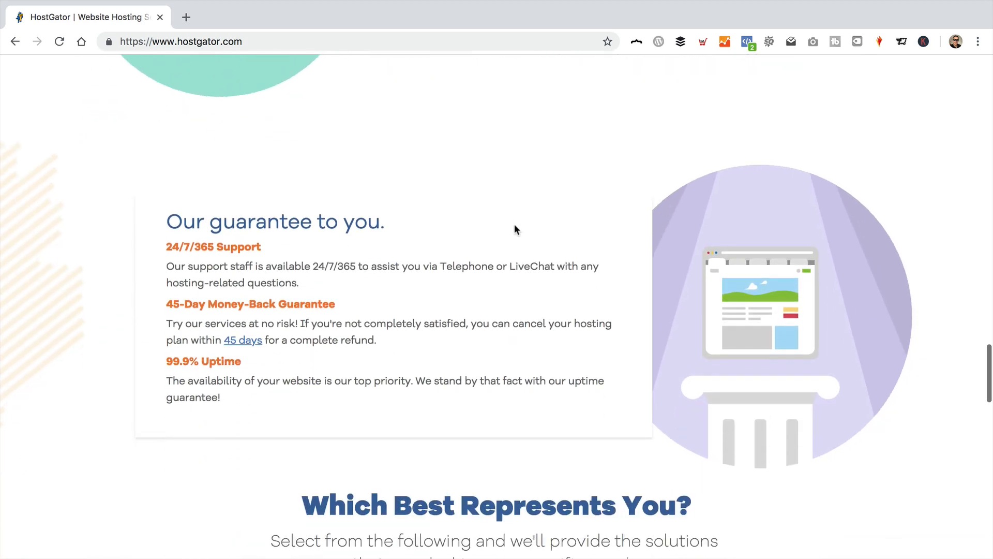
pyautogui.scroll(-1, 514, 225)
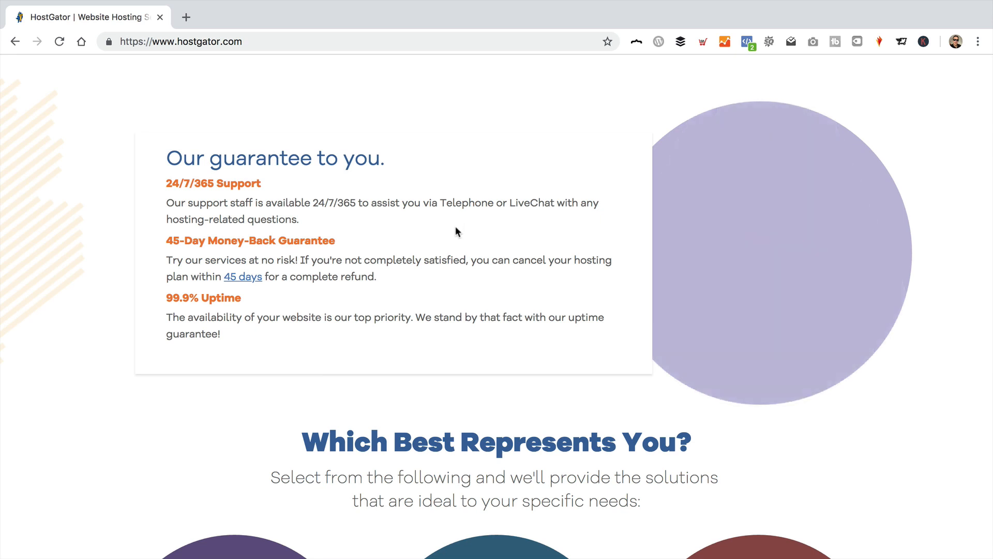
pyautogui.doubleClick(522, 203)
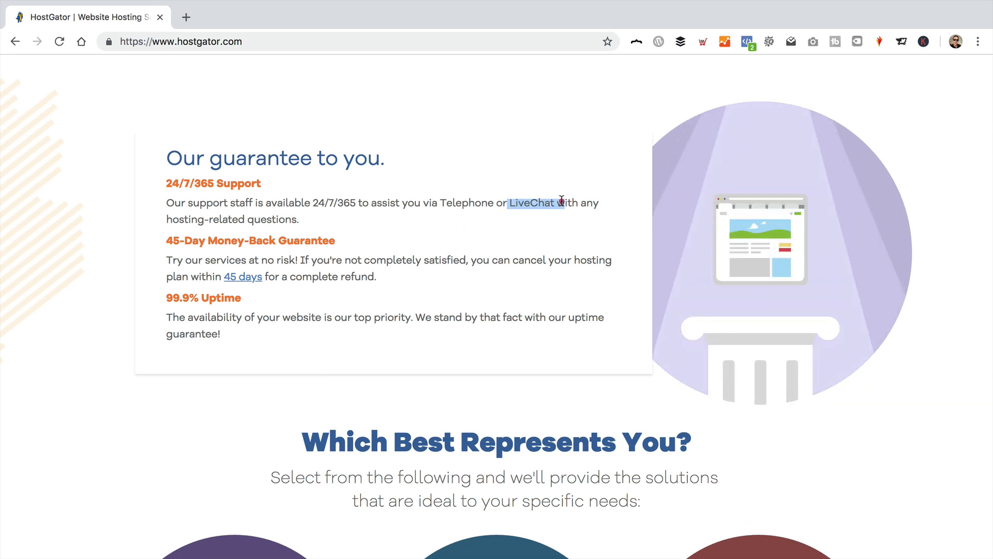
pyautogui.click(557, 224)
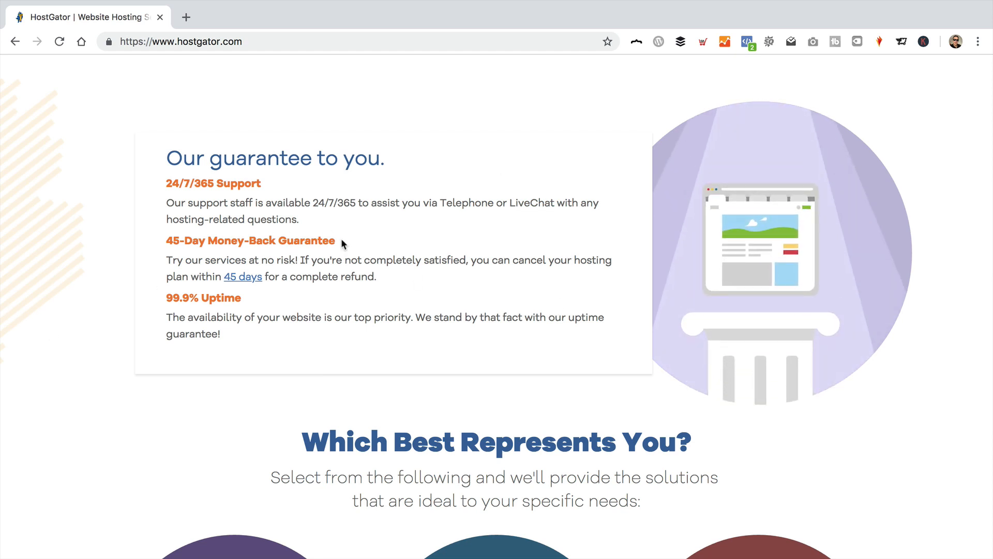
pyautogui.moveTo(344, 241); pyautogui.dragTo(147, 243)
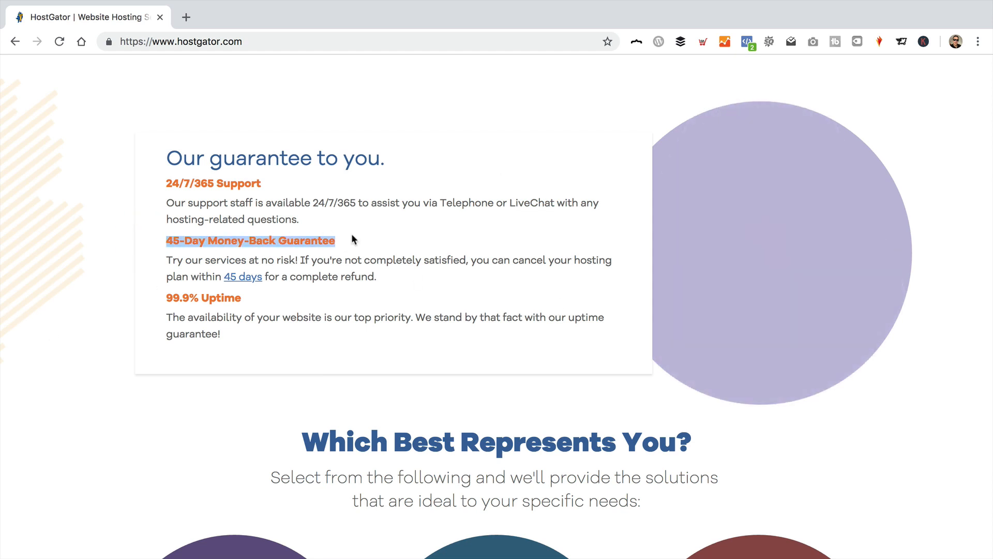
pyautogui.click(439, 228)
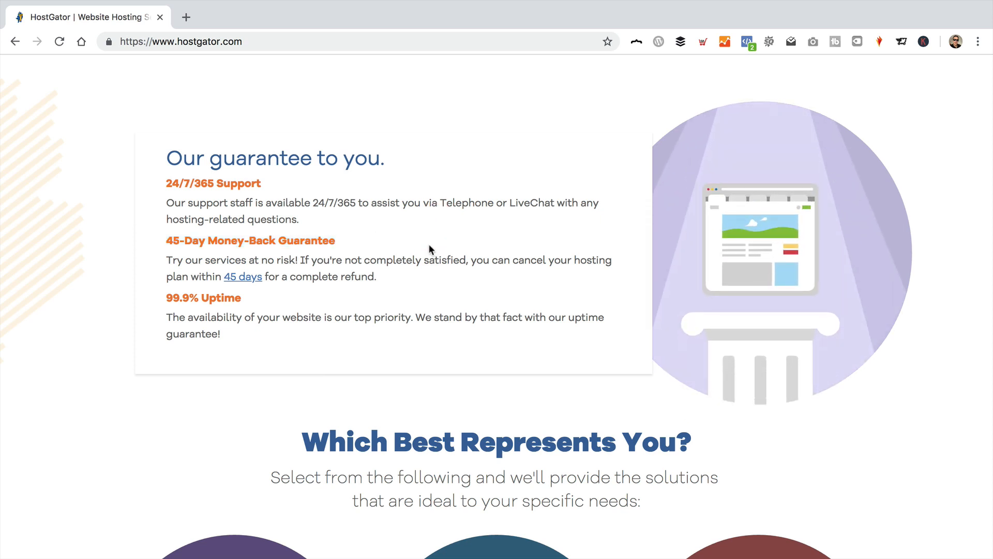
pyautogui.moveTo(243, 299); pyautogui.dragTo(167, 297)
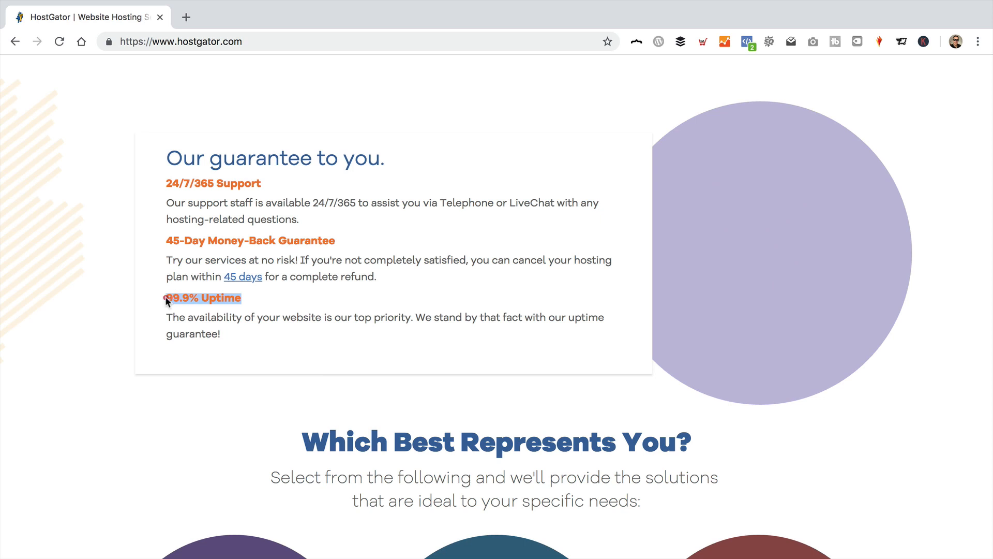
pyautogui.click(375, 308)
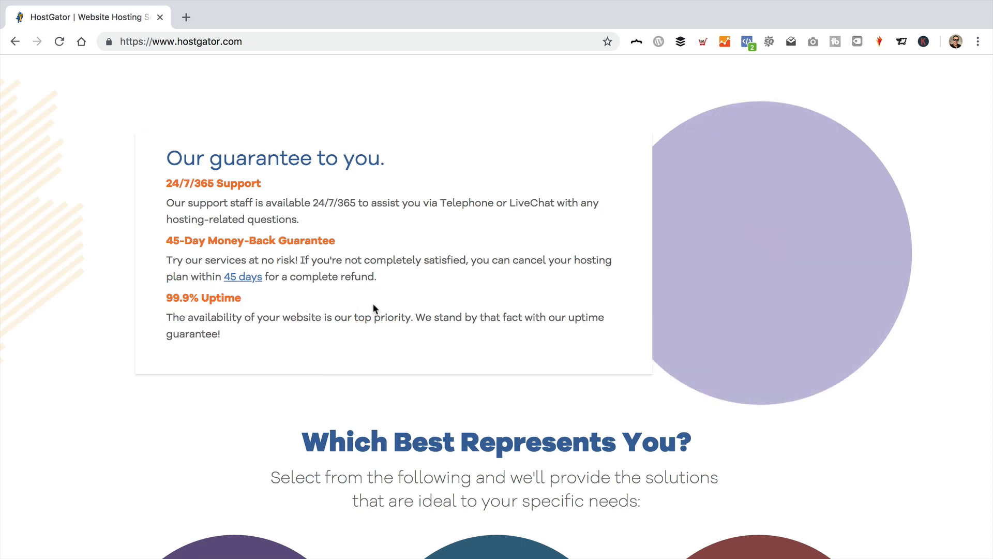
pyautogui.scroll(20, 375, 305)
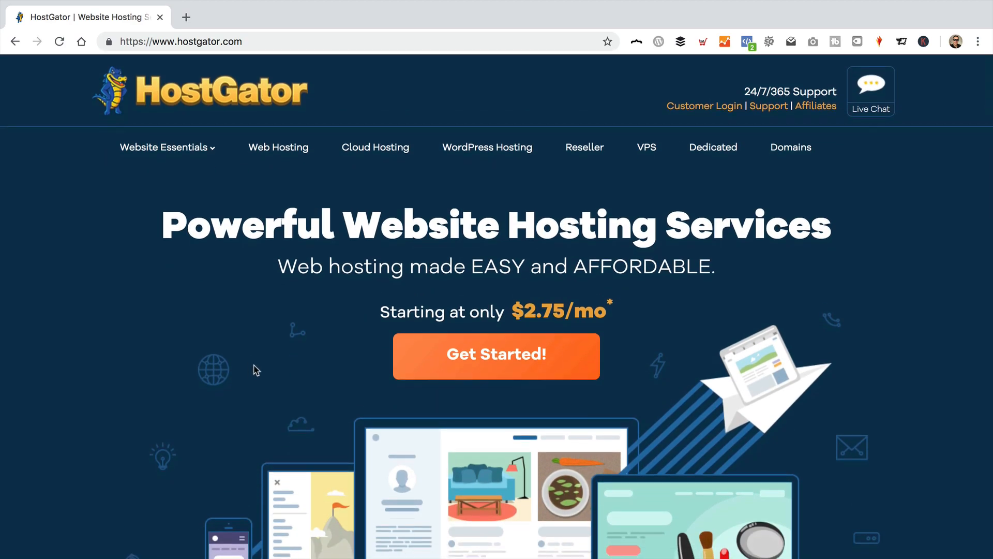
# Step: Compare the shared web hosting plans and order the Hatchling plan
pyautogui.click(280, 155)
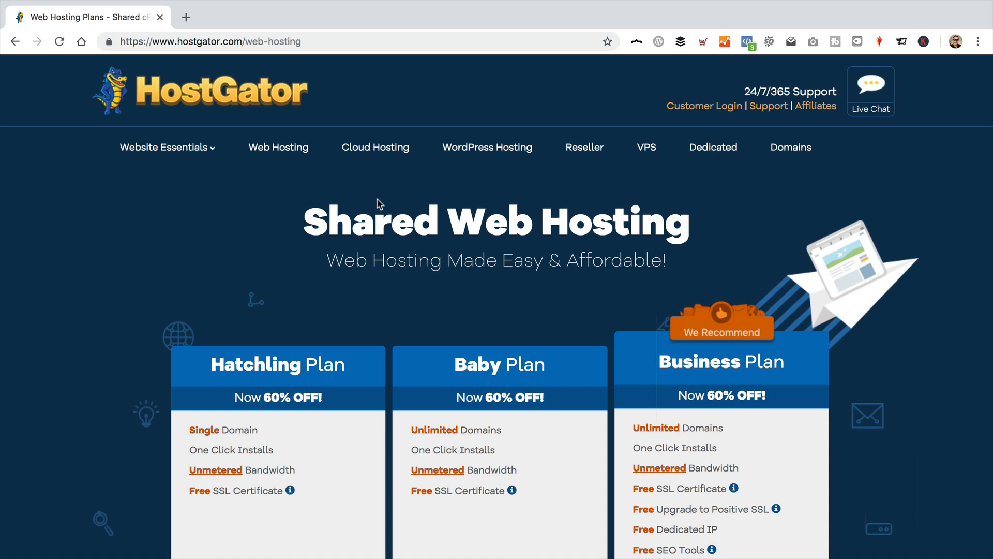
pyautogui.scroll(-4, 380, 207)
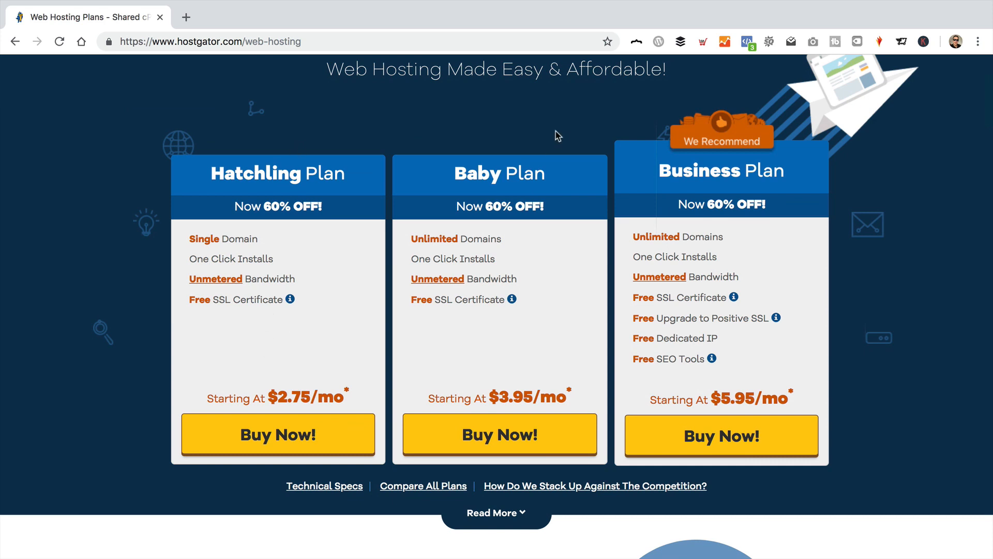
pyautogui.moveTo(503, 238); pyautogui.dragTo(412, 238)
pyautogui.click(584, 252)
pyautogui.click(269, 433)
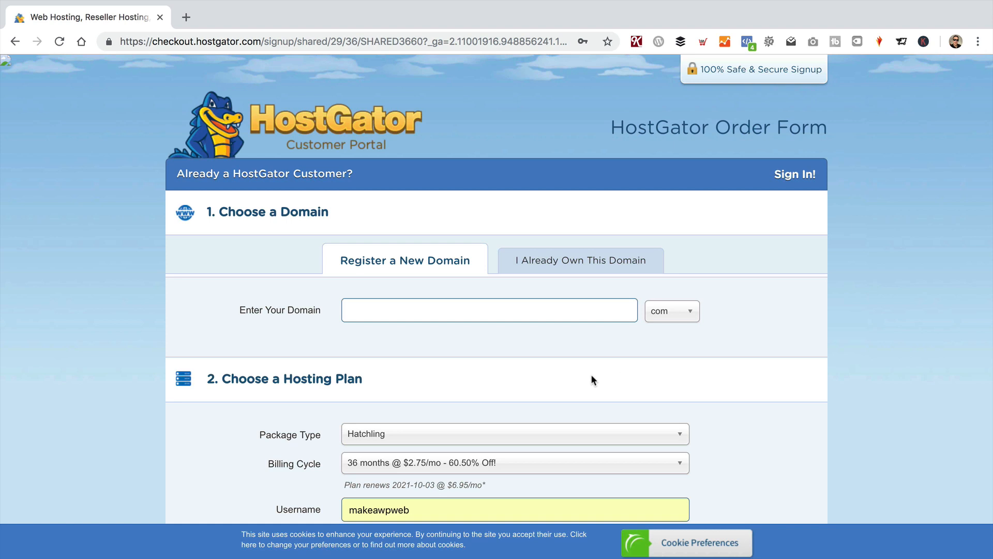
# Step: Check the domain extension options for registering a new domain
pyautogui.click(607, 312)
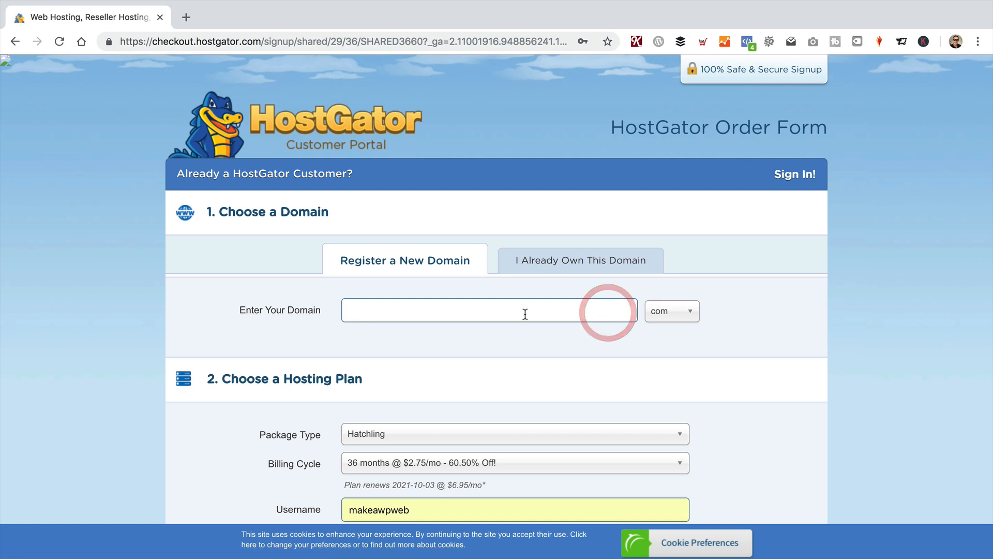
pyautogui.click(671, 312)
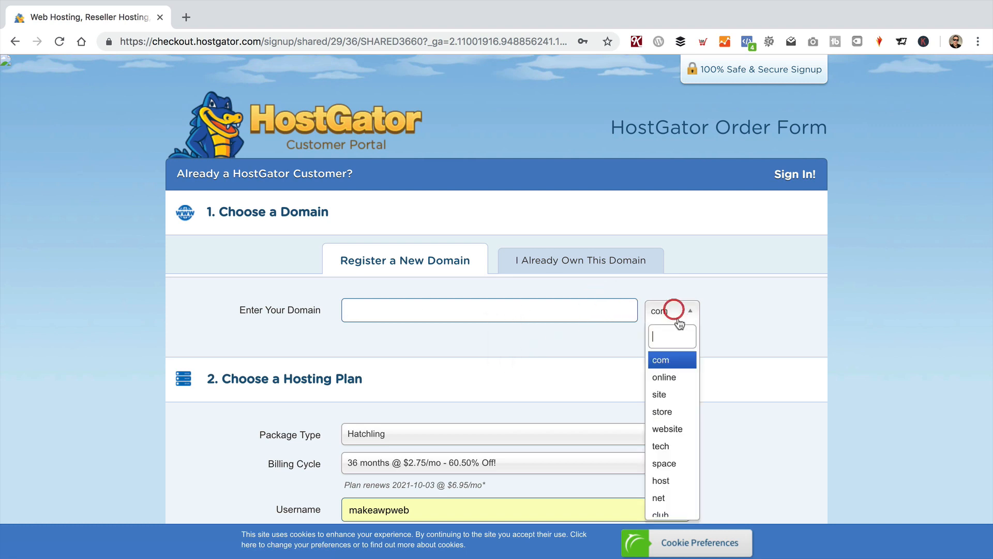
pyautogui.click(839, 298)
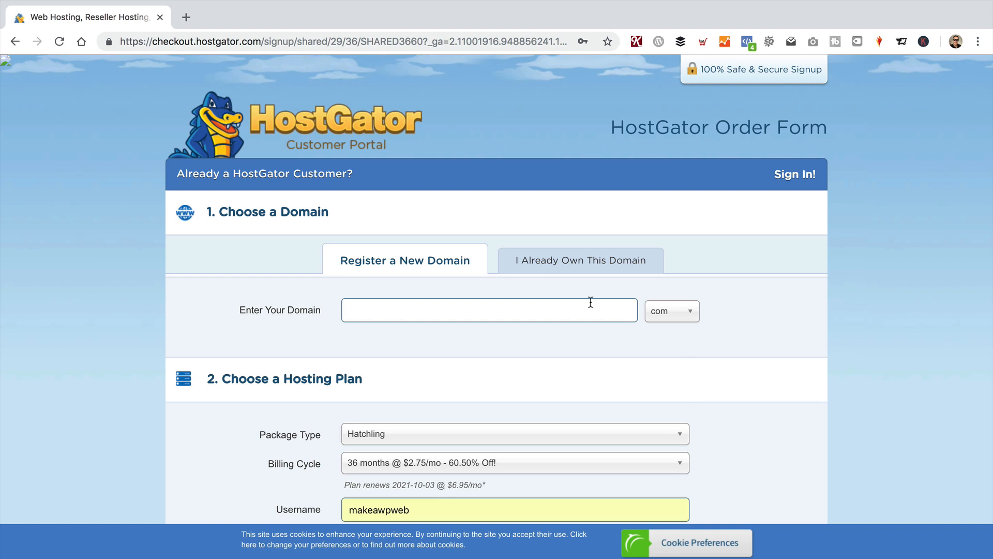
# Step: Enter the already-owned domain wpdotorgdemo.com and have it looked up as the primary domain
pyautogui.click(582, 266)
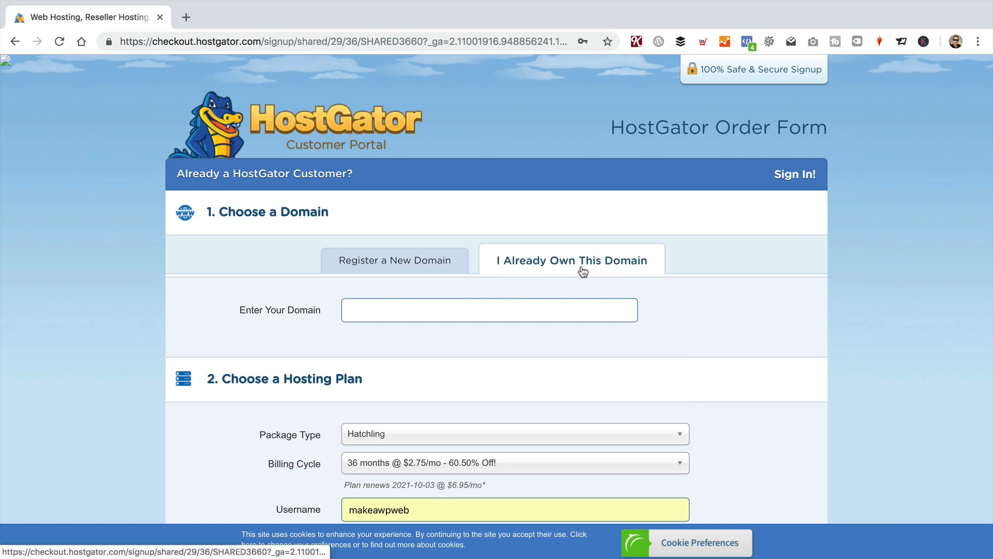
pyautogui.click(444, 315)
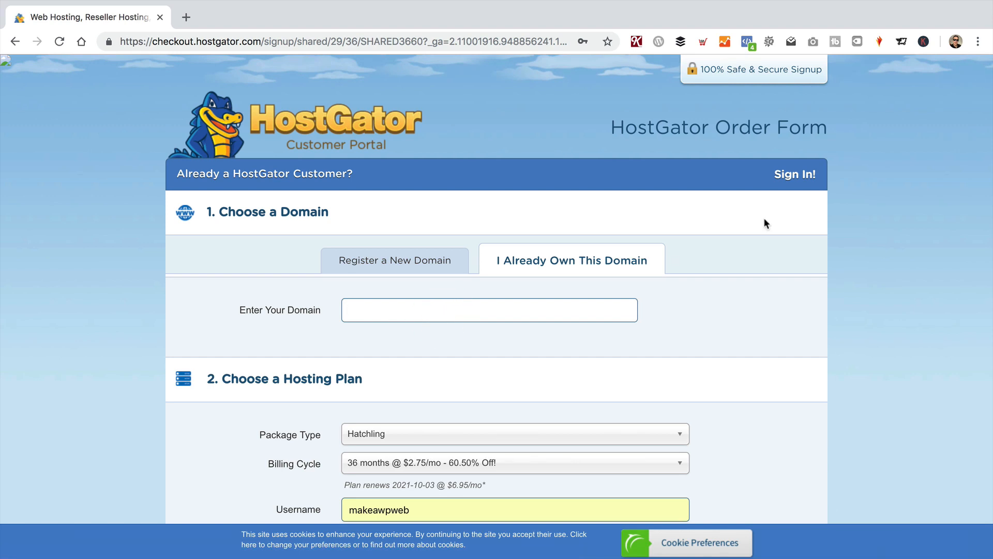
pyautogui.write('wpdotorgdemo.com')
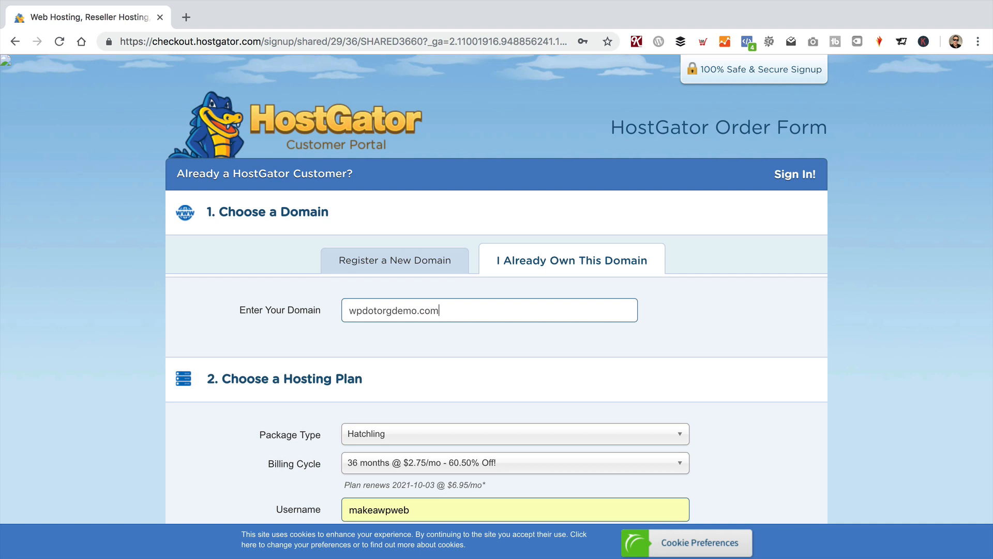
pyautogui.scroll(-3, 701, 288)
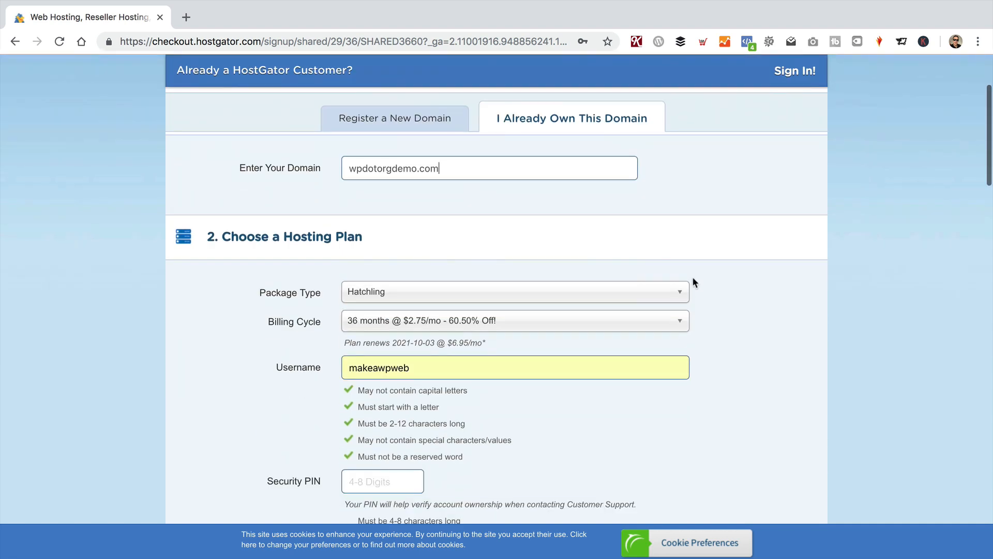
pyautogui.click(700, 276)
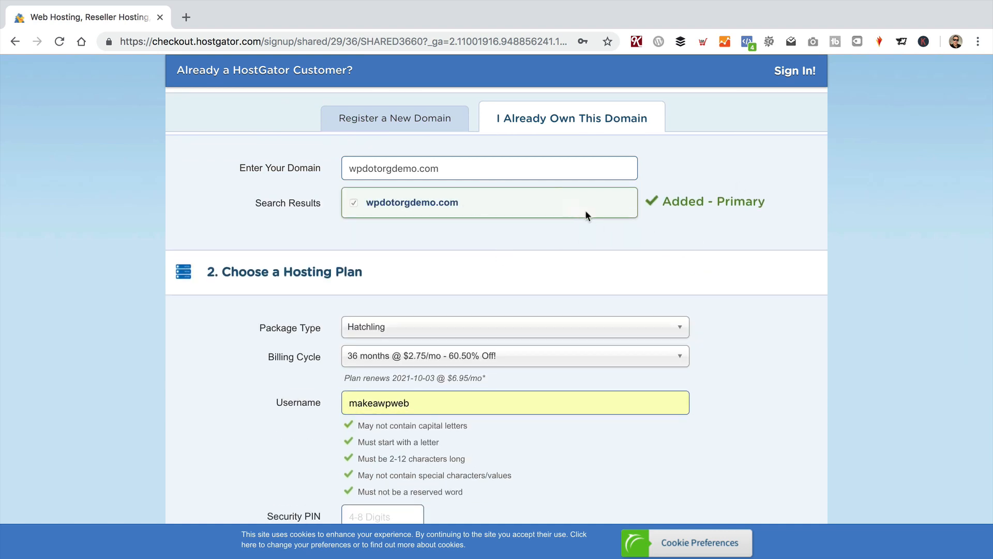
pyautogui.scroll(-5, 539, 390)
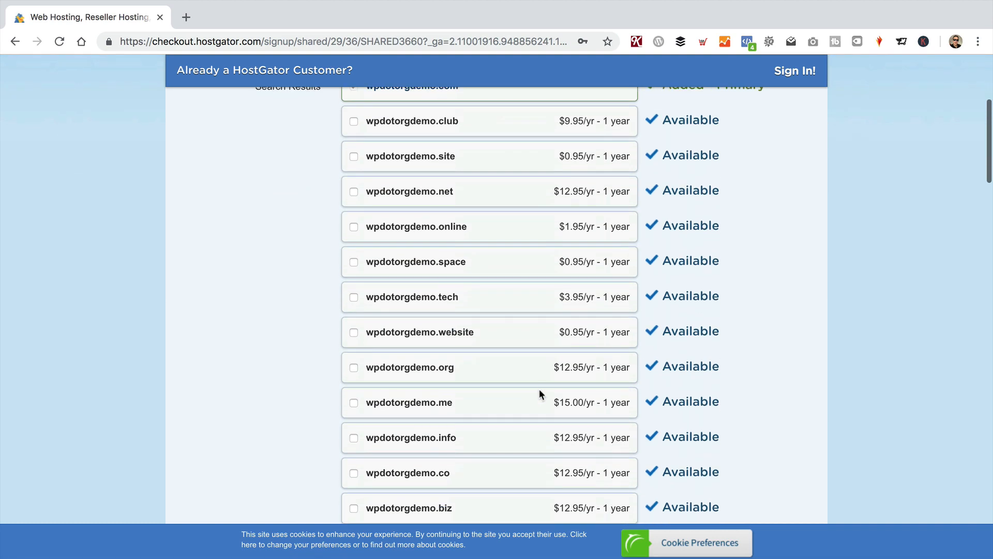
pyautogui.scroll(-5, 536, 377)
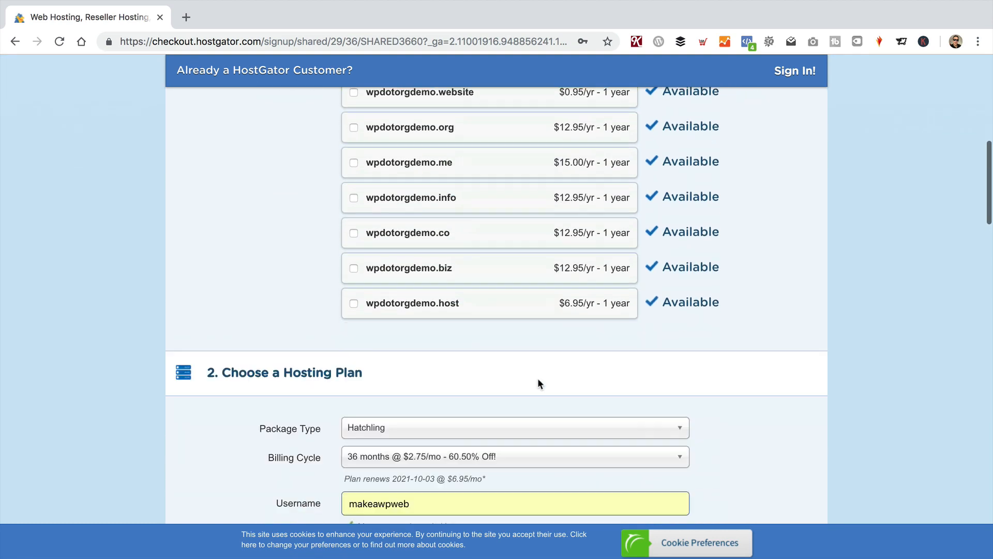
pyautogui.scroll(-3, 692, 313)
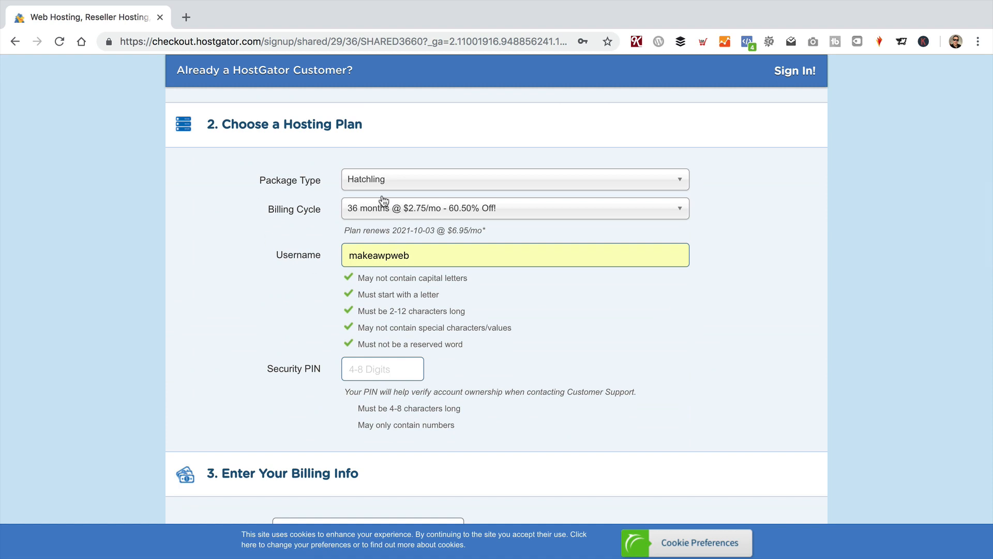
# Step: Change the Hatchling billing cycle to 12 months at $5.95/mo
pyautogui.click(403, 217)
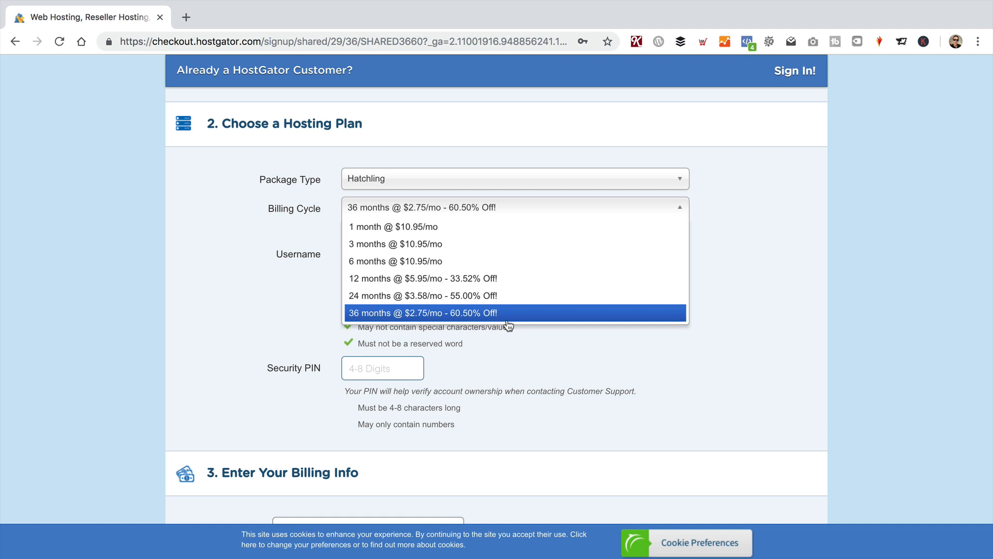
pyautogui.click(507, 280)
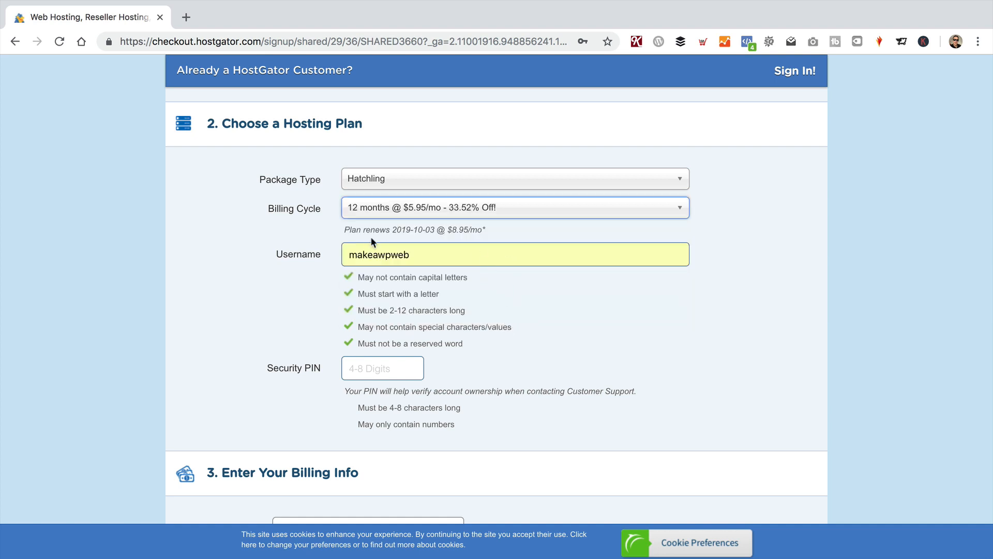
pyautogui.scroll(-3, 414, 261)
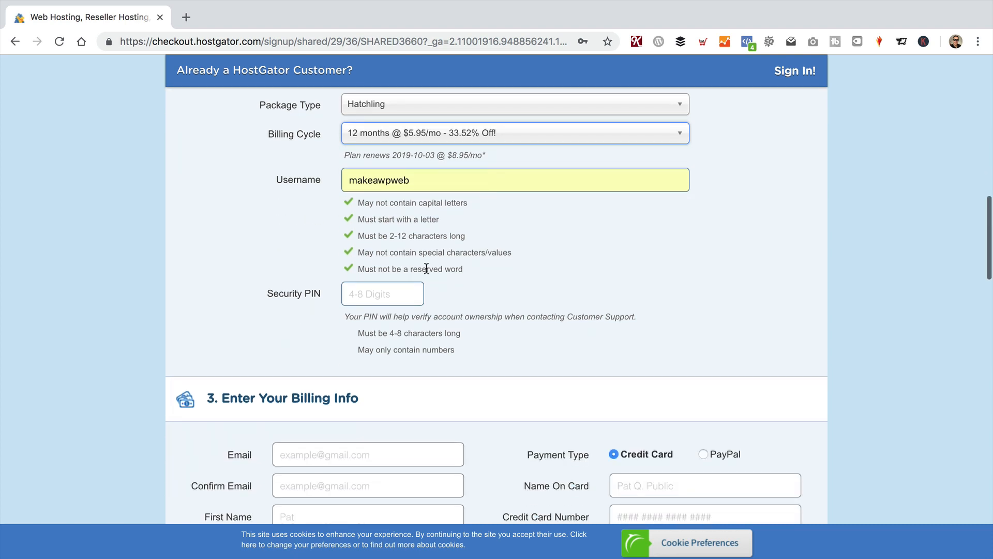
# Step: Begin the security PIN and move past Billing Info to the add-on services
pyautogui.click(377, 292)
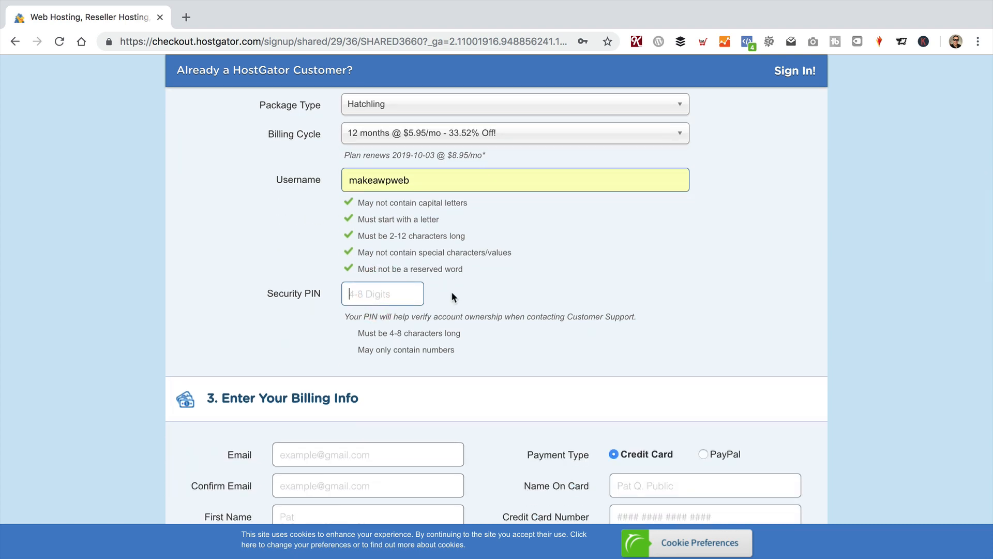
pyautogui.scroll(-5, 584, 282)
pyautogui.scroll(-4, 584, 282)
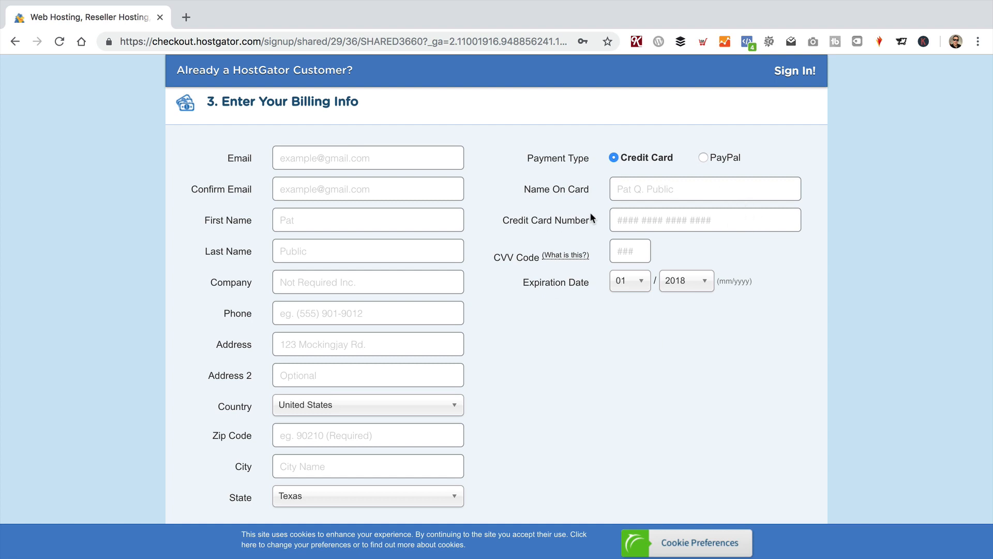
pyautogui.scroll(-4, 593, 218)
# Step: Uncheck SiteLock and CodeGuard backup, bringing 12-month Hatchling to $71.40 in the order review
pyautogui.scroll(-2, 592, 217)
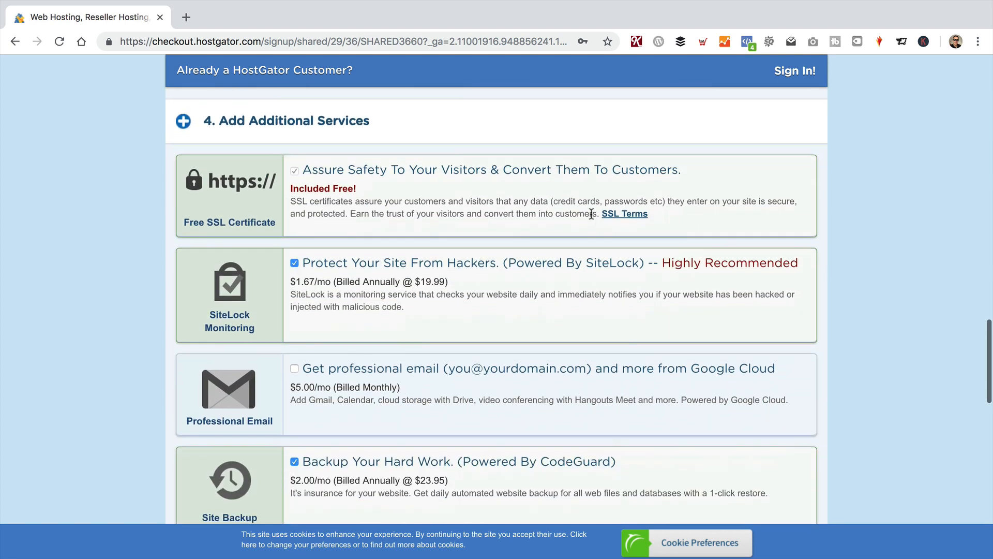
pyautogui.scroll(-1, 592, 213)
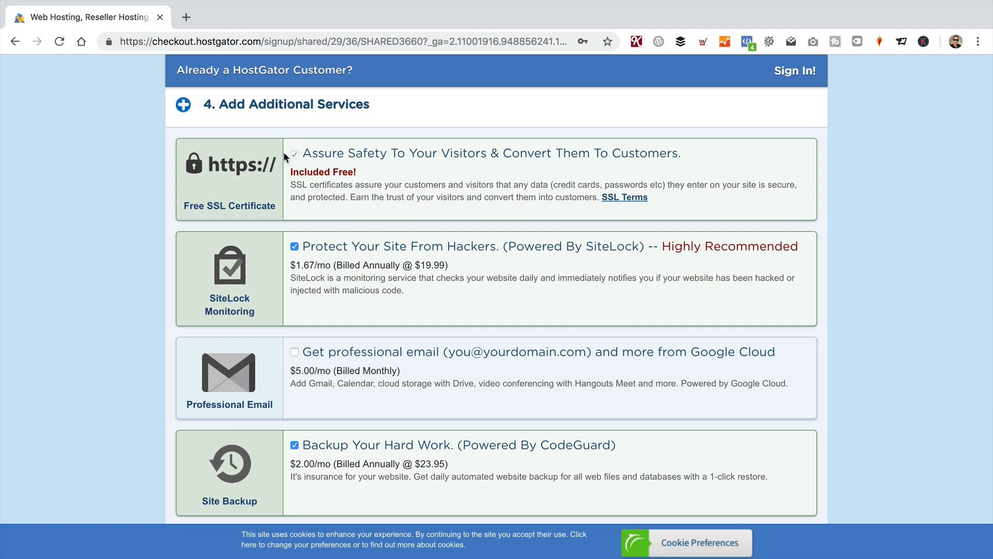
pyautogui.scroll(-1, 412, 250)
pyautogui.click(295, 231)
pyautogui.scroll(-5, 290, 227)
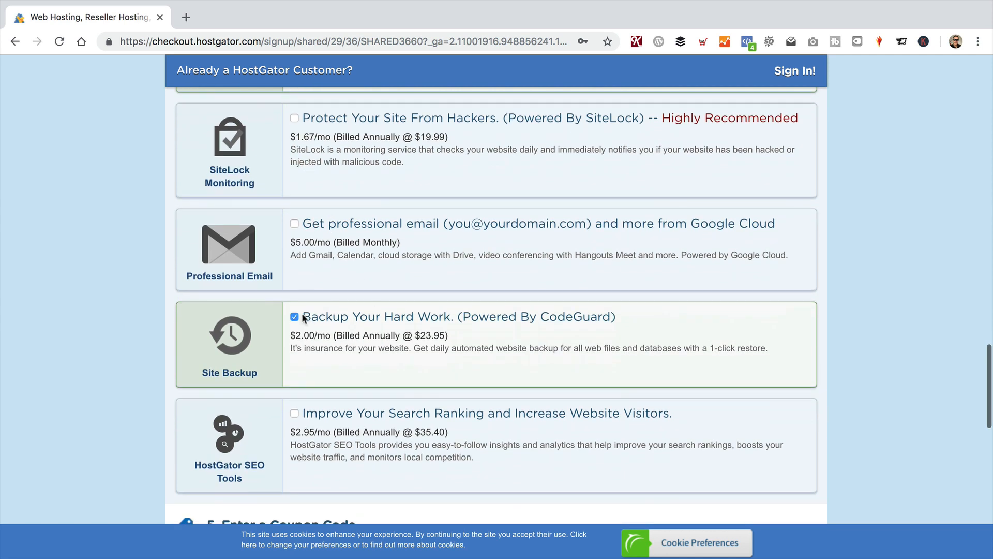
pyautogui.click(295, 316)
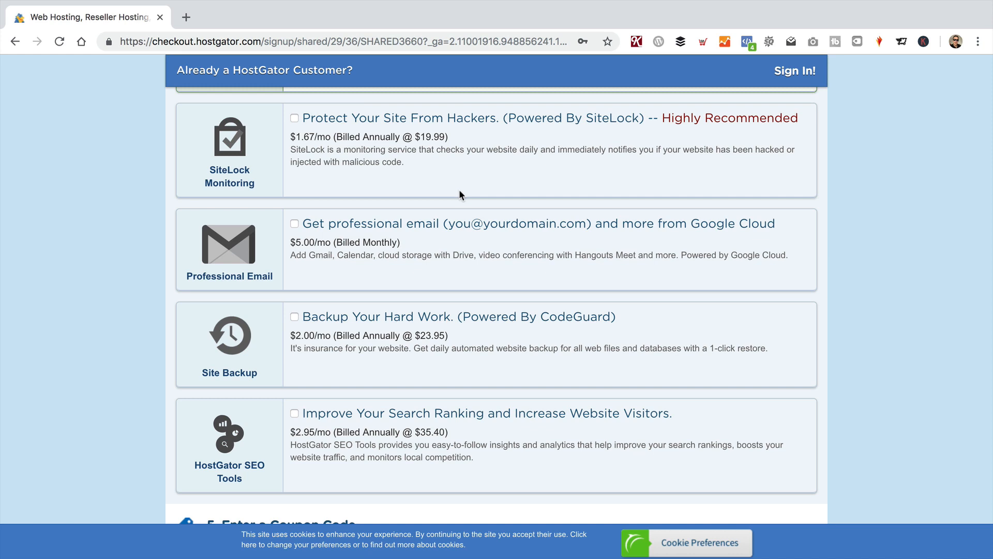
pyautogui.scroll(-3, 486, 332)
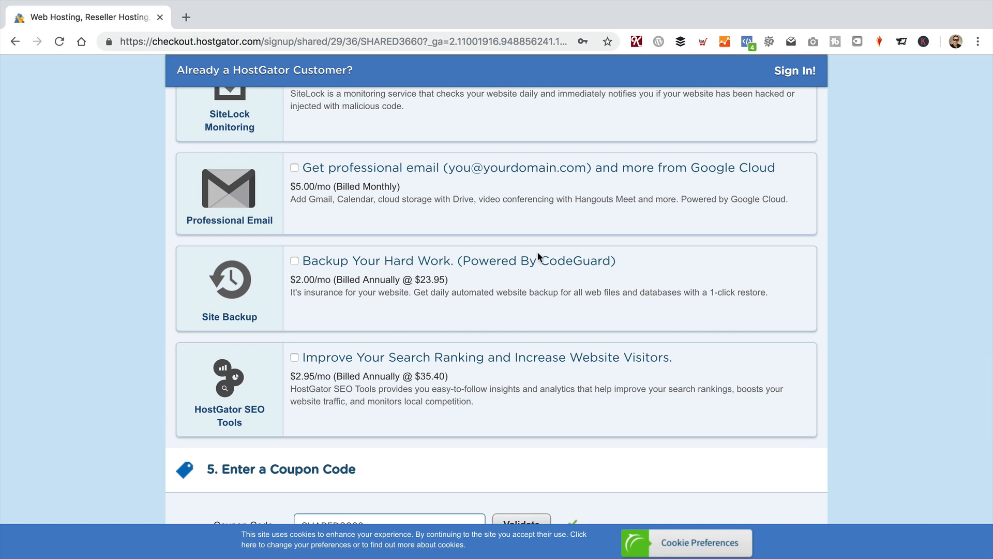
pyautogui.scroll(-10, 538, 249)
pyautogui.scroll(-1, 537, 258)
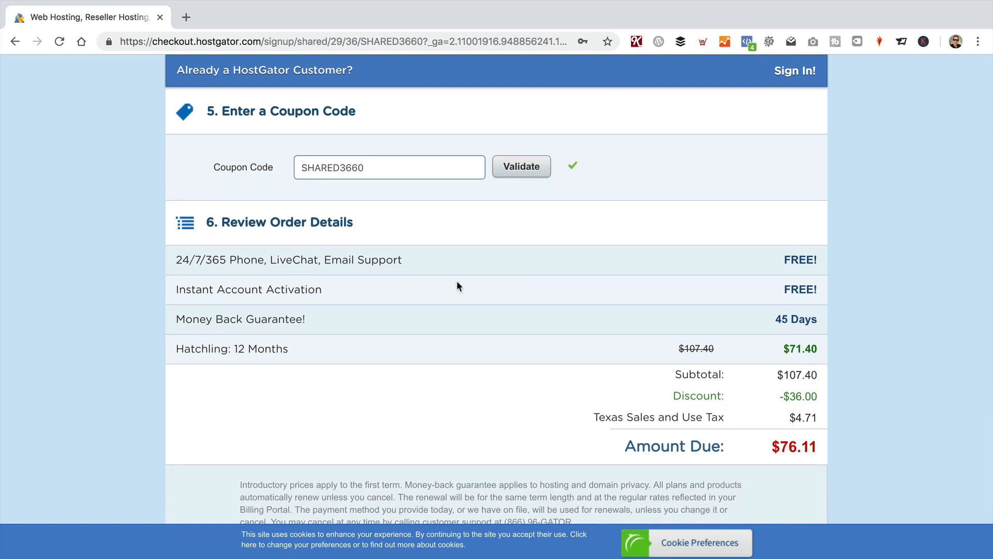
# Step: Overwrite the SHARED3660 coupon code with EAGLE30 and apply it to the order
pyautogui.moveTo(381, 165); pyautogui.dragTo(253, 154)
pyautogui.click(216, 167)
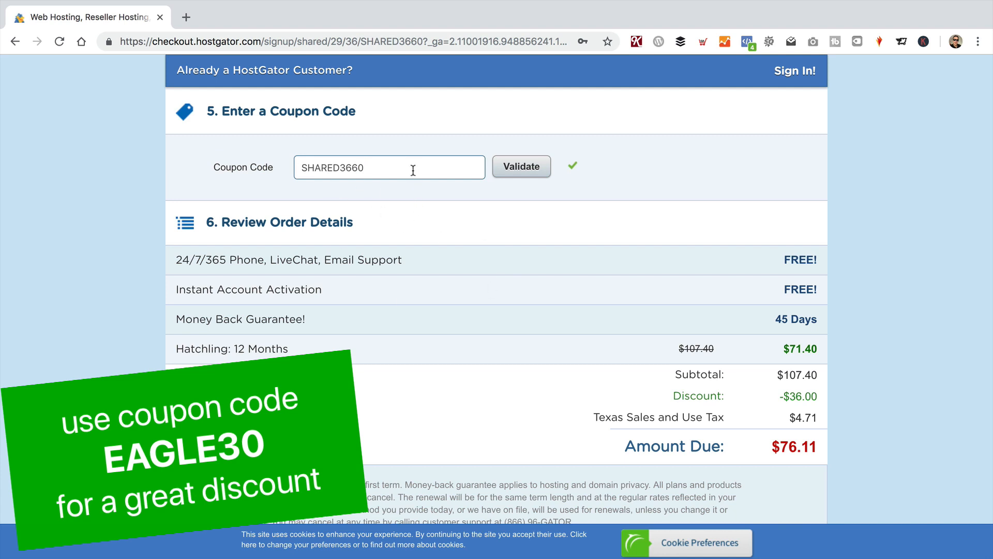
pyautogui.moveTo(413, 169); pyautogui.dragTo(272, 171)
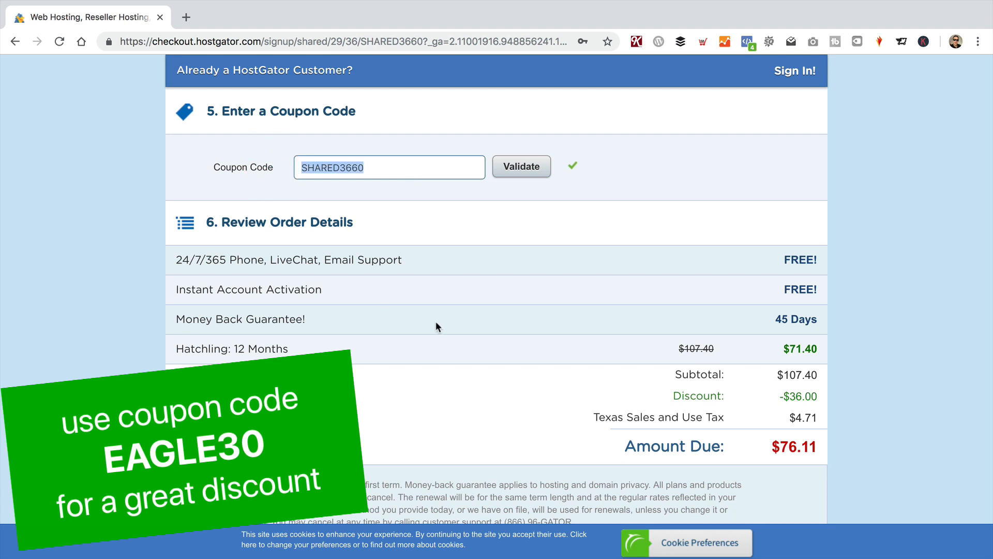
pyautogui.write('EAGLE30')
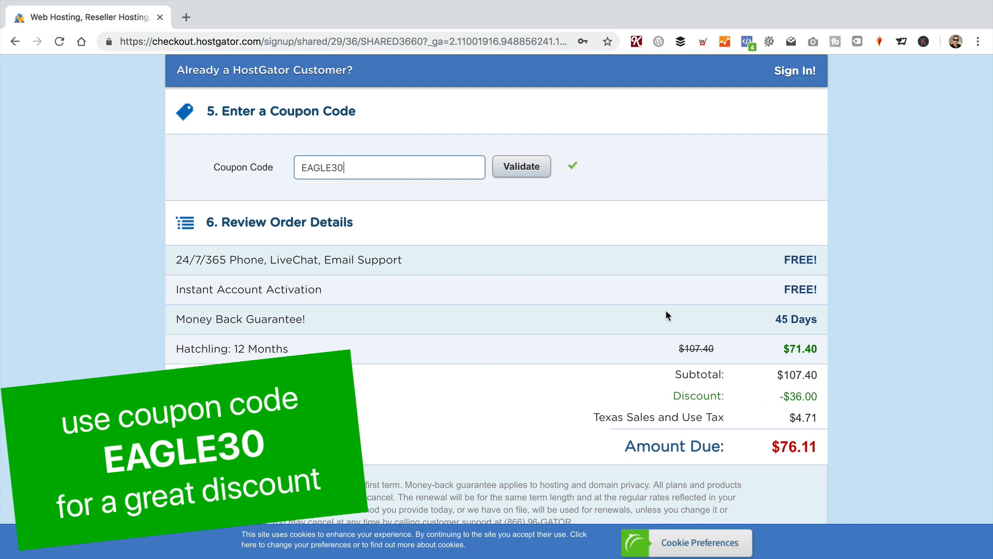
pyautogui.click(521, 169)
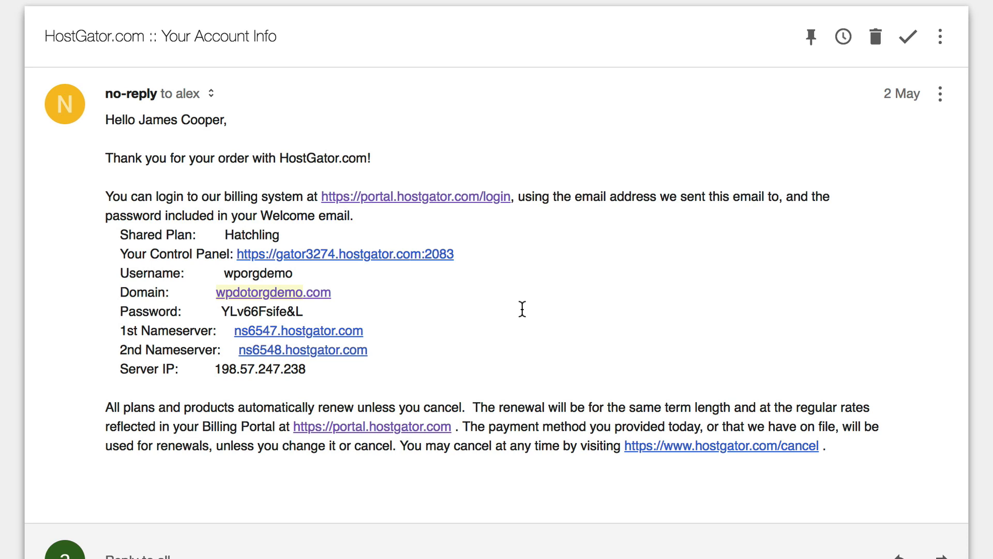
# Step: Note the two nameserver addresses, then follow the Your Control Panel link to cPanel login
pyautogui.moveTo(385, 331); pyautogui.dragTo(232, 333)
pyautogui.moveTo(414, 339); pyautogui.dragTo(248, 362)
pyautogui.click(527, 311)
pyautogui.click(396, 257)
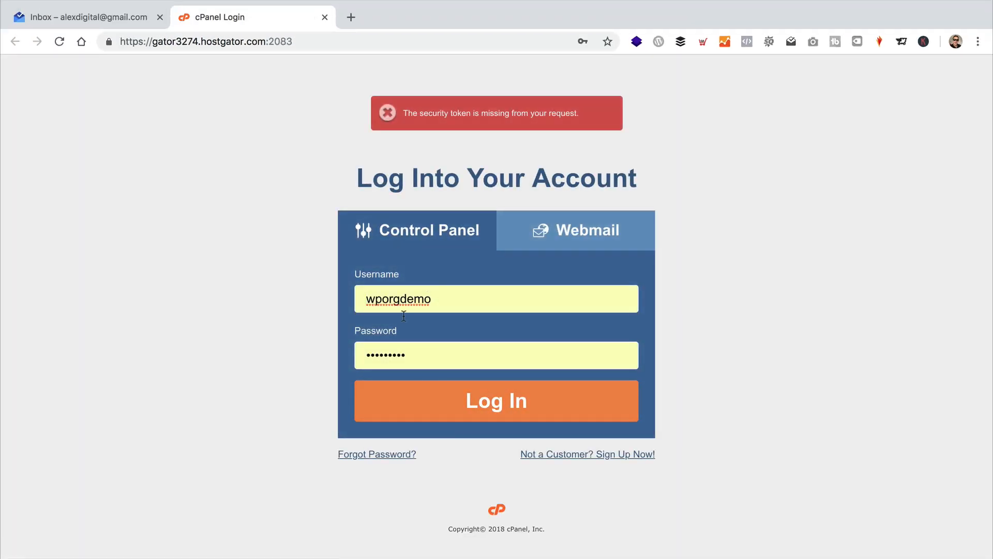
# Step: Log into cPanel with the prefilled credentials and launch Build a New WordPress Site
pyautogui.click(454, 403)
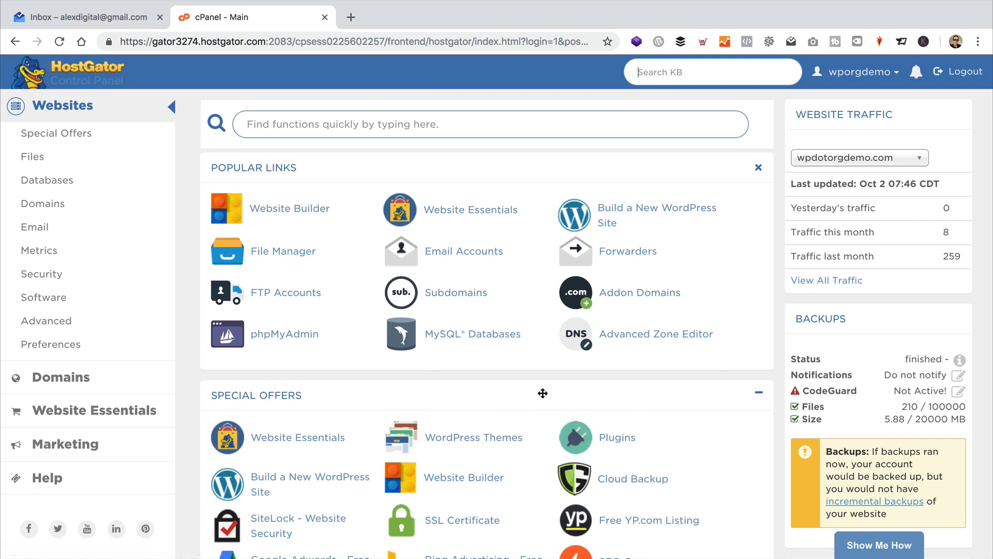
pyautogui.click(634, 207)
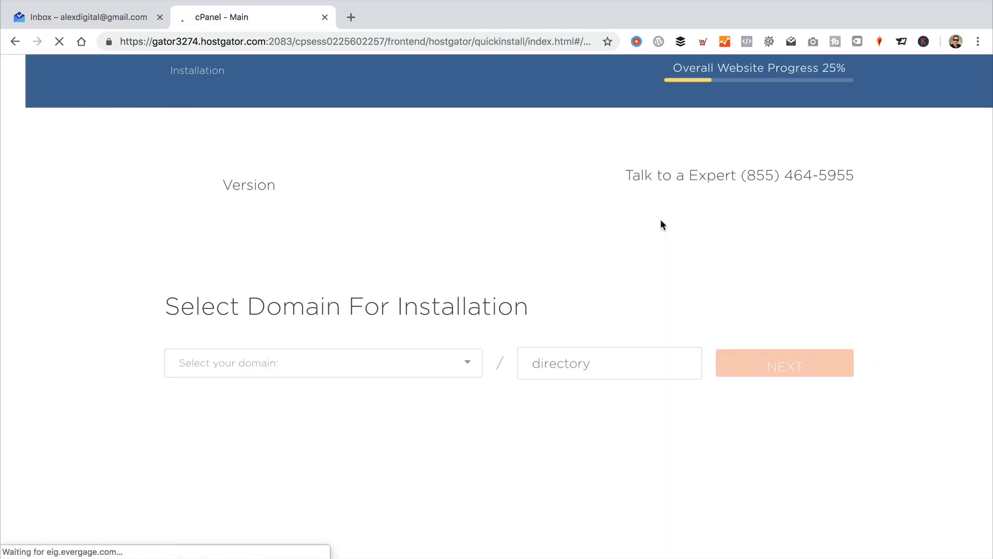
# Step: Choose wpdotorgdemo.com as the WordPress installation domain and continue to settings
pyautogui.click(448, 373)
pyautogui.click(371, 385)
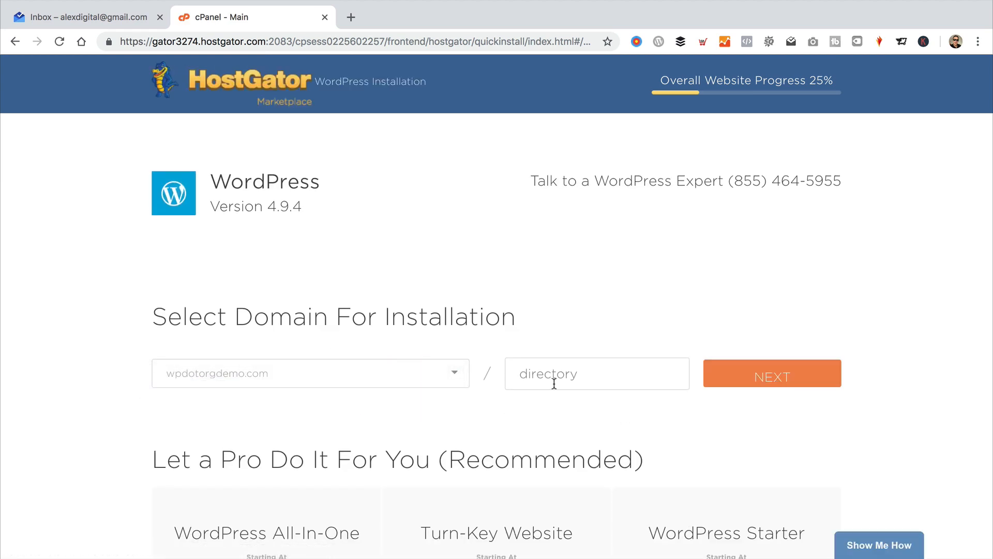
pyautogui.click(621, 372)
pyautogui.scroll(-2, 607, 309)
pyautogui.scroll(-2, 606, 309)
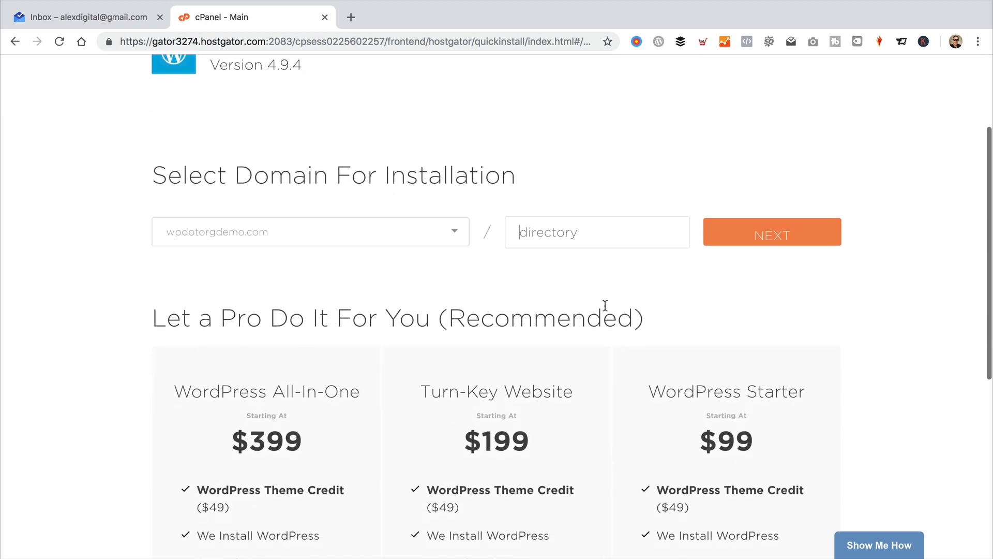
pyautogui.click(775, 229)
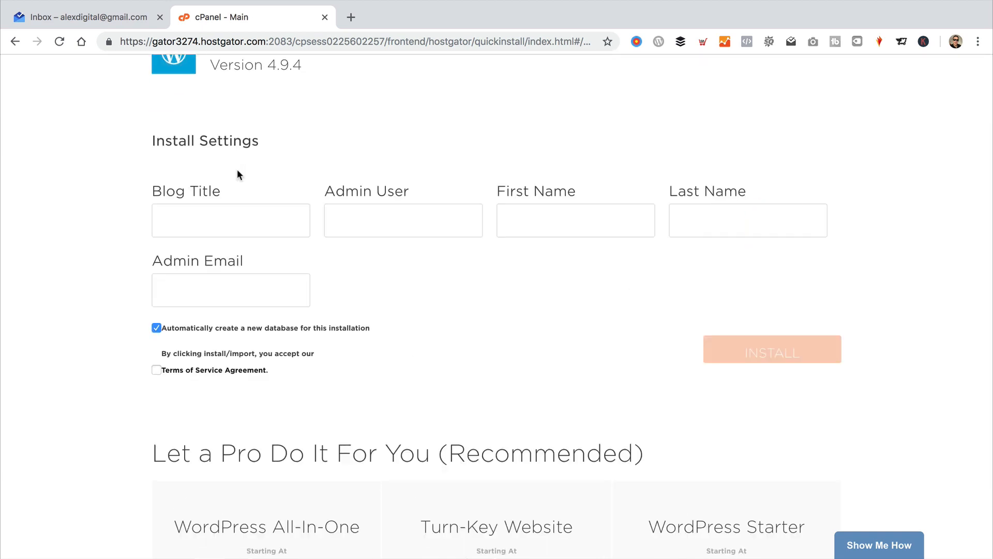
# Step: Enter blog title 'WP Eagle DEMO SITE', the admin username, first name and admin email, then accept the terms
pyautogui.click(203, 212)
pyautogui.write('WP Eagle DEMO SITE')
pyautogui.press('Tab')
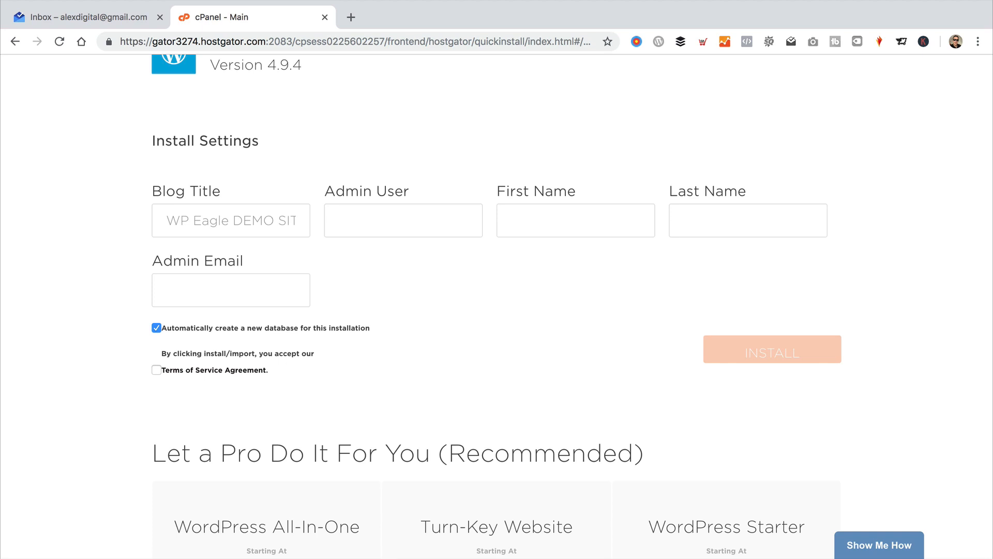
pyautogui.write('wpeagle')
pyautogui.press('Tab')
pyautogui.write('WordPress')
pyautogui.write('Eagle')
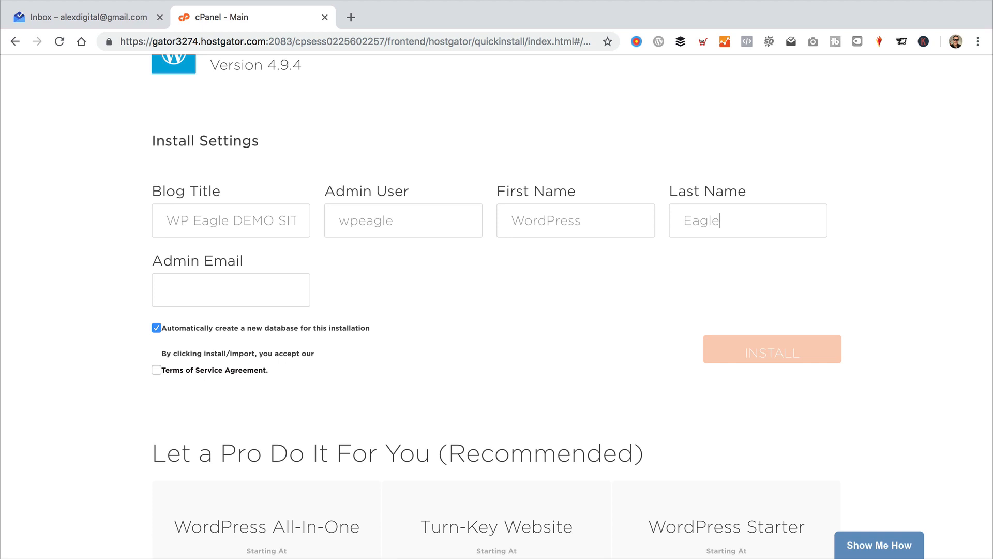
pyautogui.click(262, 298)
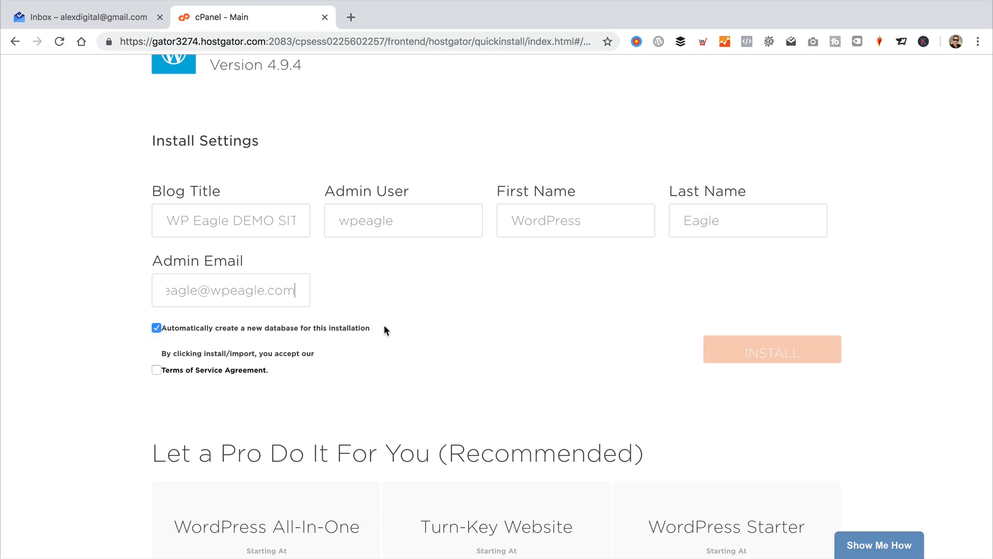
pyautogui.click(157, 371)
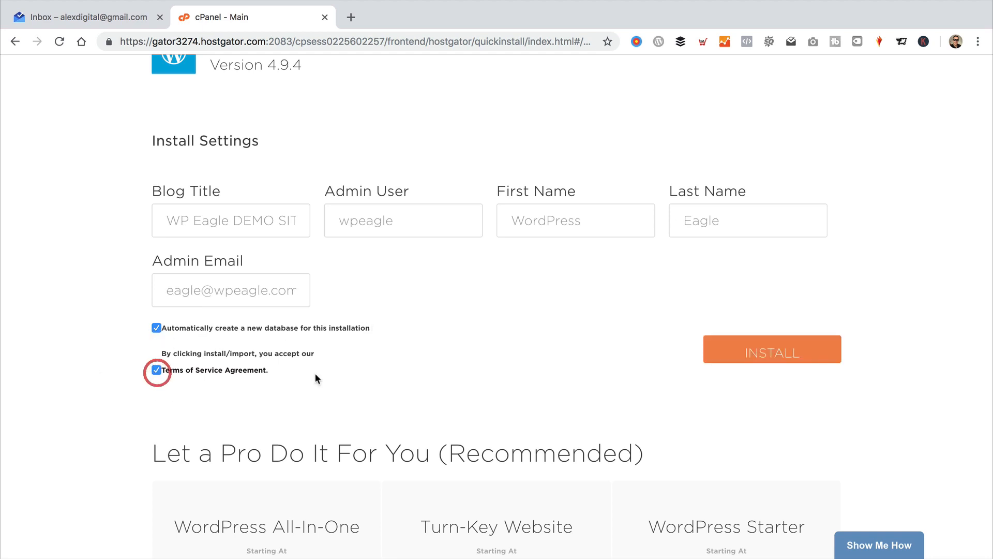
# Step: Install WordPress, copy the generated admin password, and go to the site's login page
pyautogui.click(784, 350)
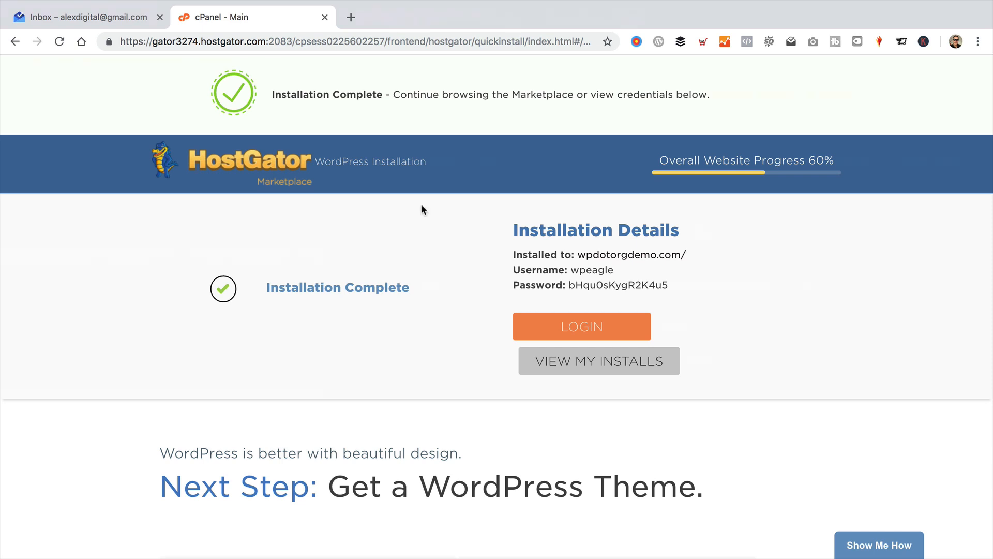
pyautogui.moveTo(674, 284); pyautogui.dragTo(568, 285)
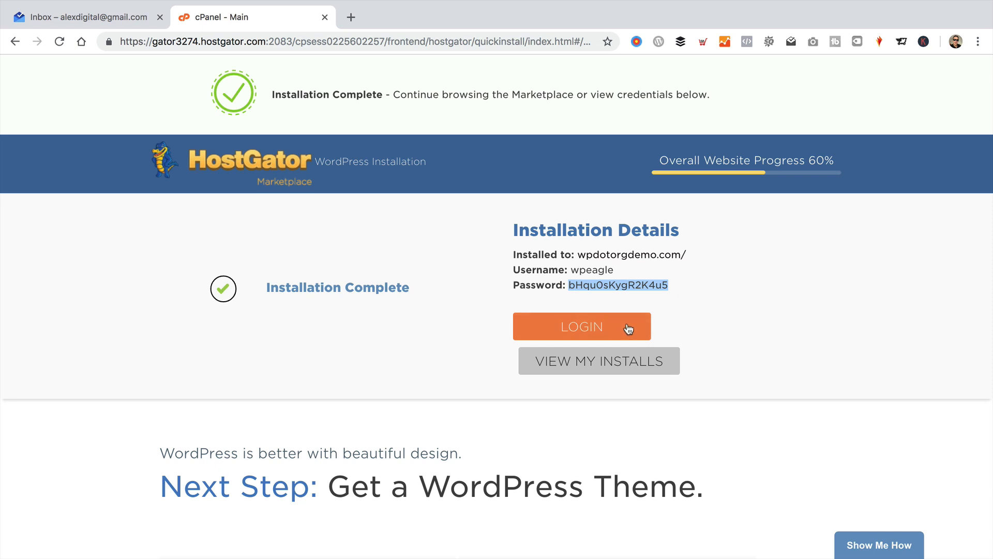
pyautogui.click(598, 326)
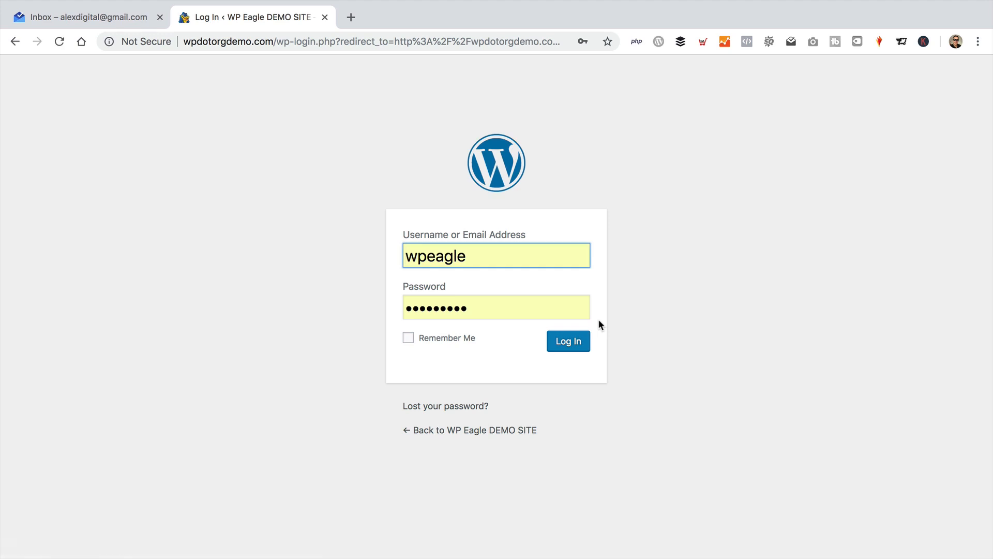
# Step: Sign in with the pasted generated password, save it, dismiss the privacy notice, and visit the live site
pyautogui.press('Tab')
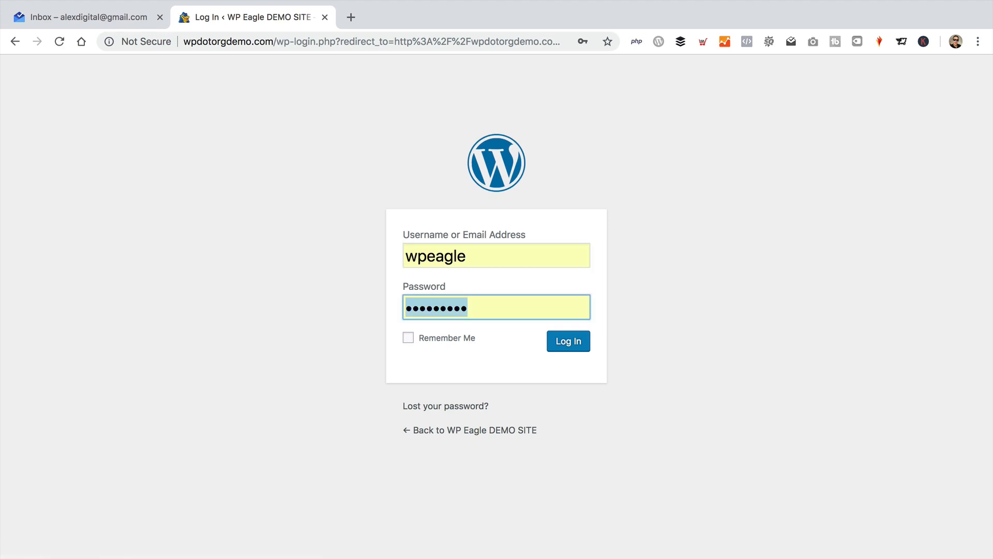
pyautogui.press('super+v')
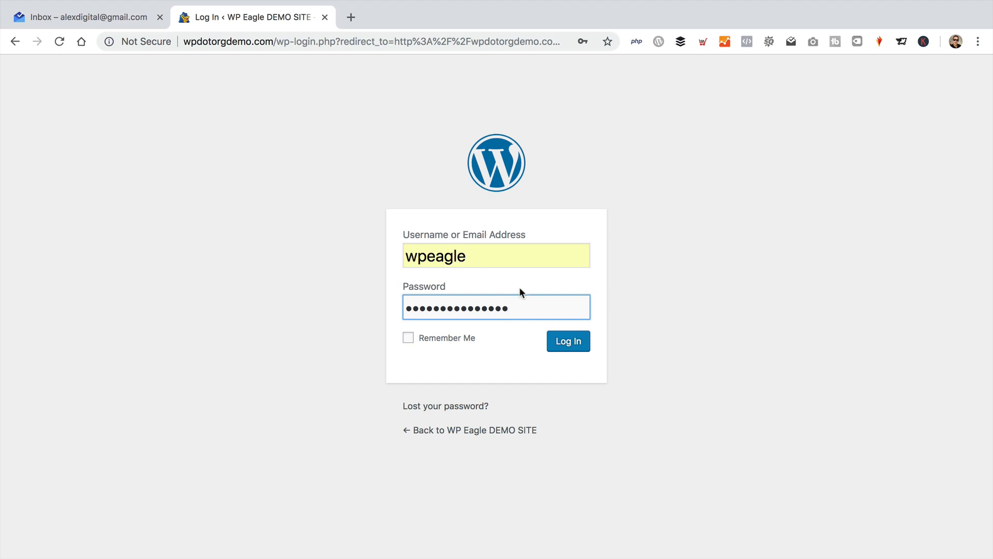
pyautogui.click(574, 348)
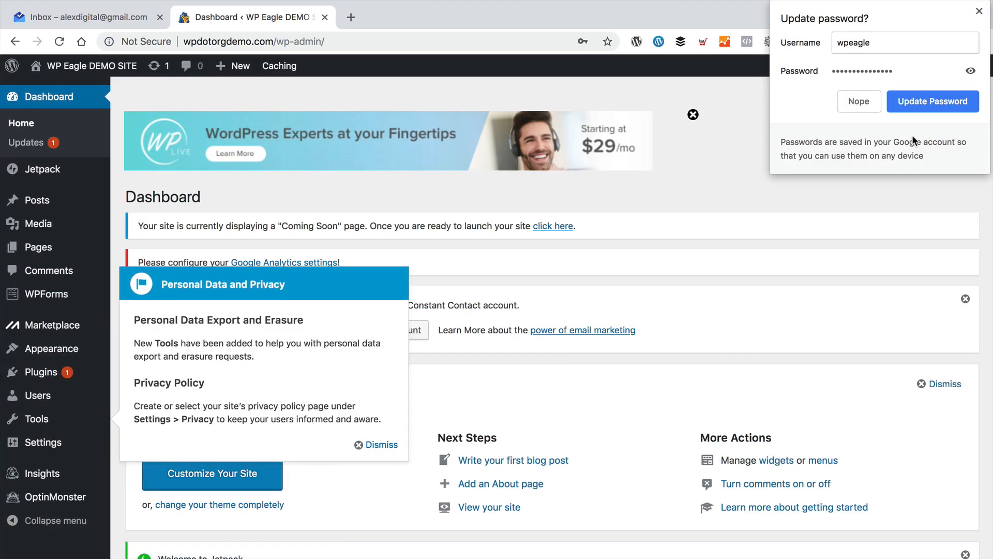
pyautogui.click(924, 106)
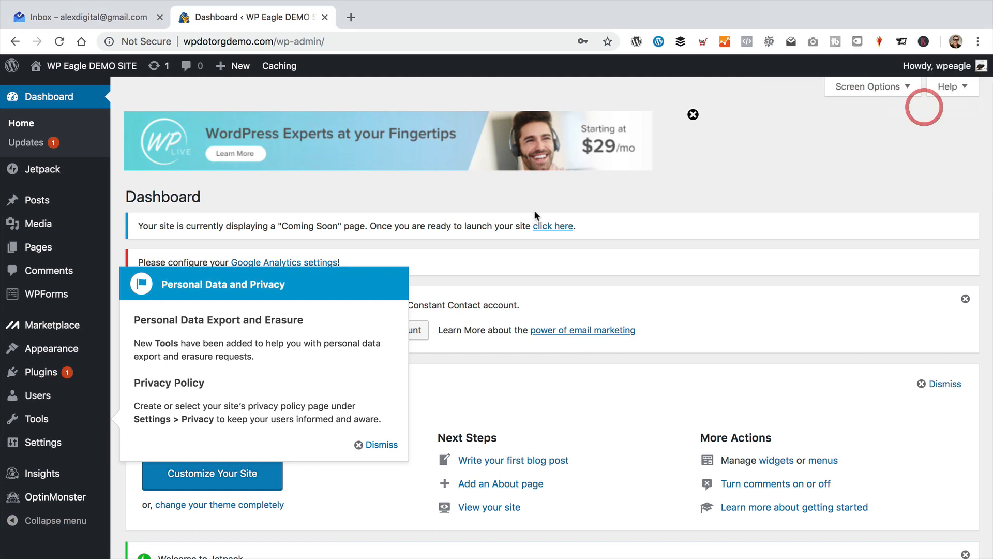
pyautogui.click(382, 445)
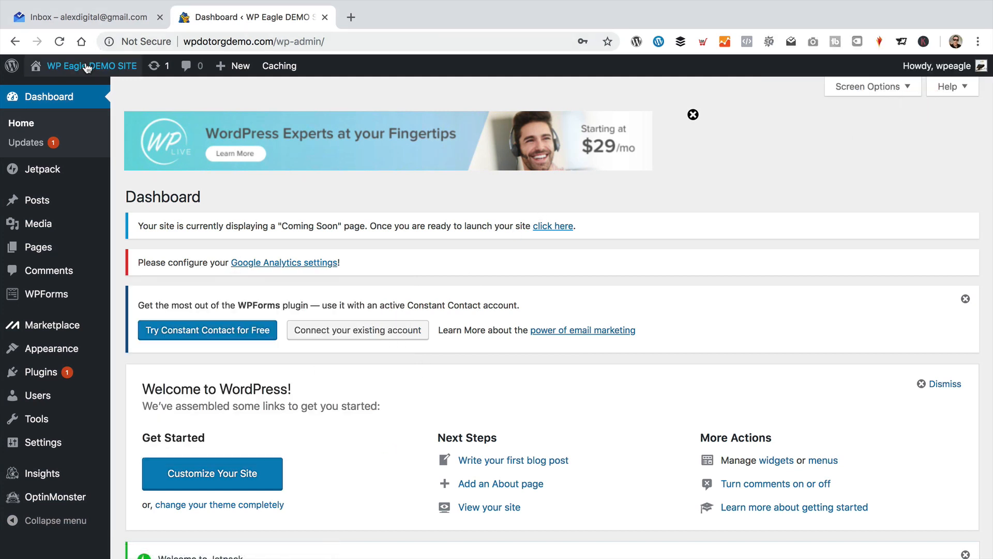
pyautogui.moveTo(88, 65)
pyautogui.click(92, 100)
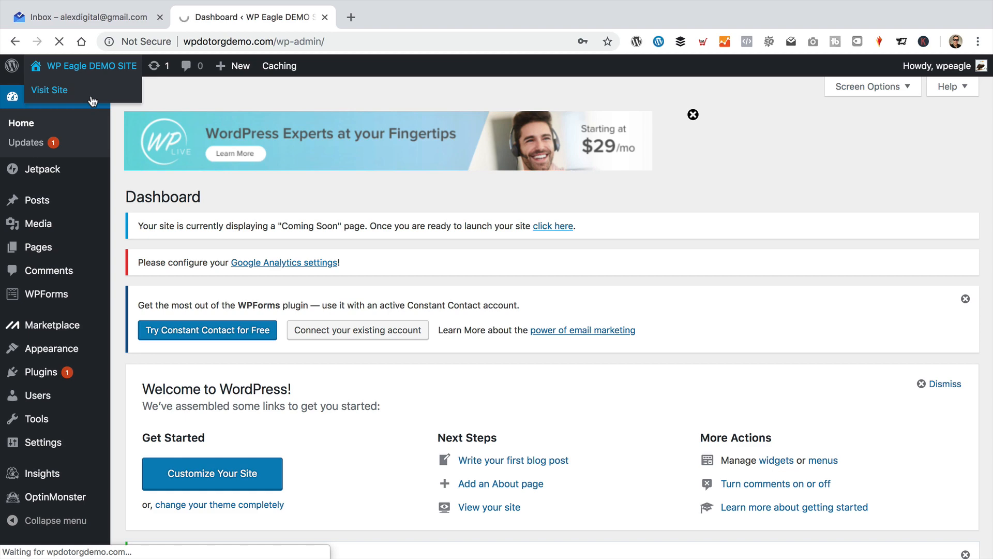